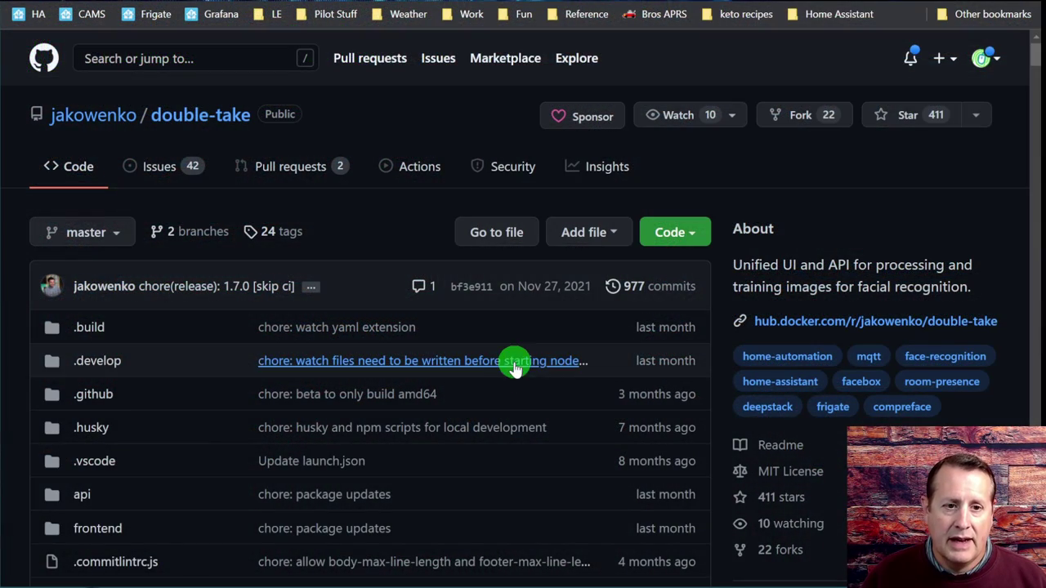
Scroll the README past the file list to the Double Take intro, Why? and Features sections.
scroll(439, 360, "down", 4)
scroll(439, 359, "down", 8)
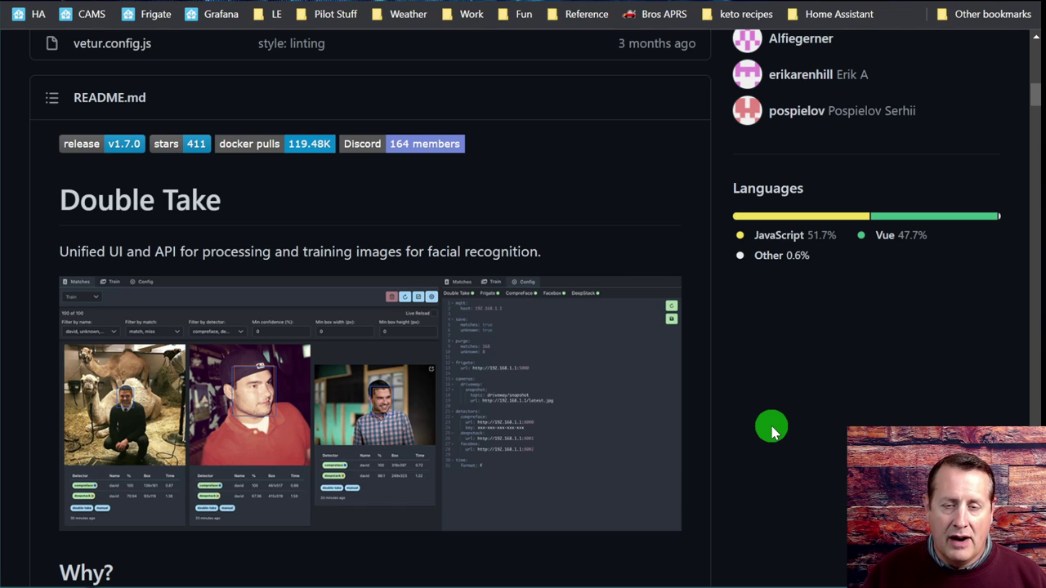
scroll(745, 411, "down", 1)
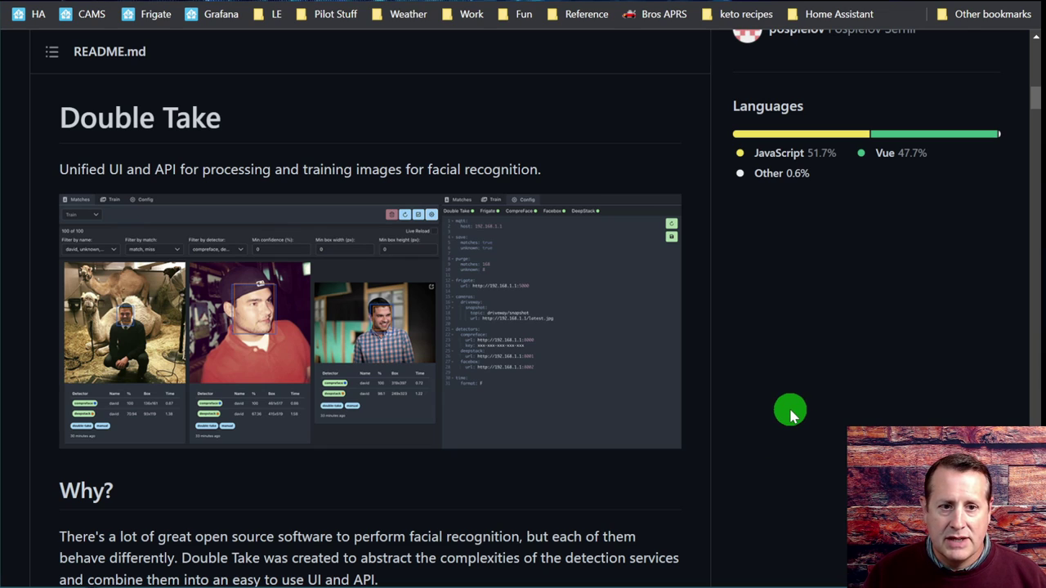
scroll(616, 425, "down", 3)
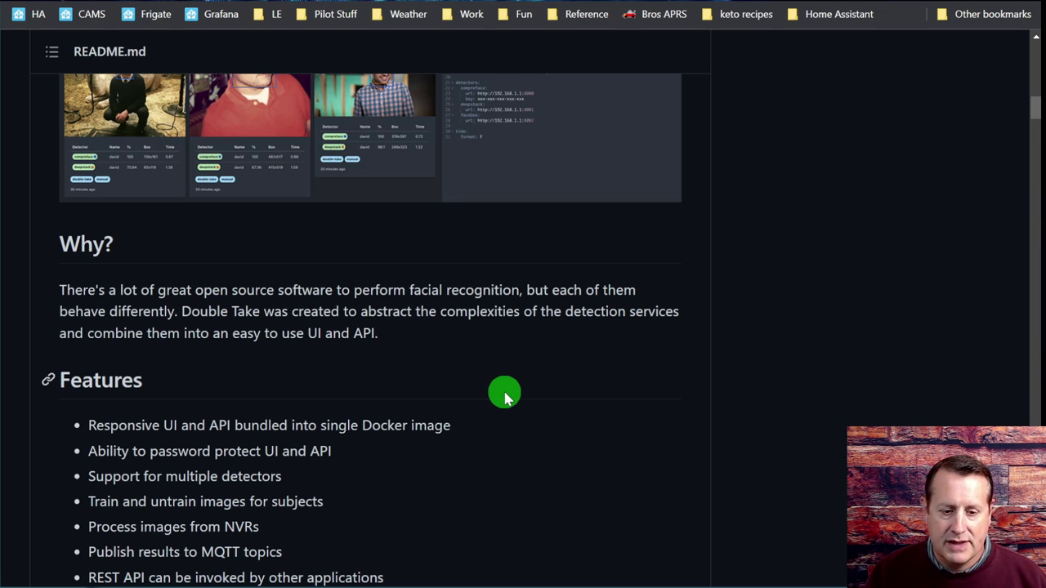
scroll(504, 395, "down", 3)
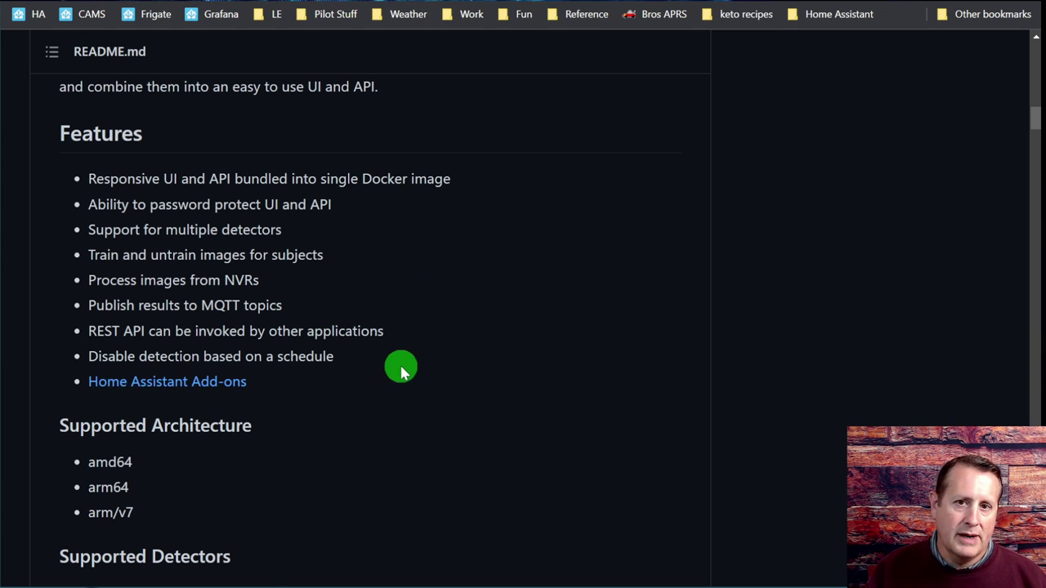
Scroll on through the complete Features list to Supported Architecture, Detectors and NVRs.
scroll(136, 381, "down", 1)
Scroll through Supported Detectors, Integrations, Home Assistant and MQTT topics to the Gotify notify config.
scroll(123, 401, "down", 1)
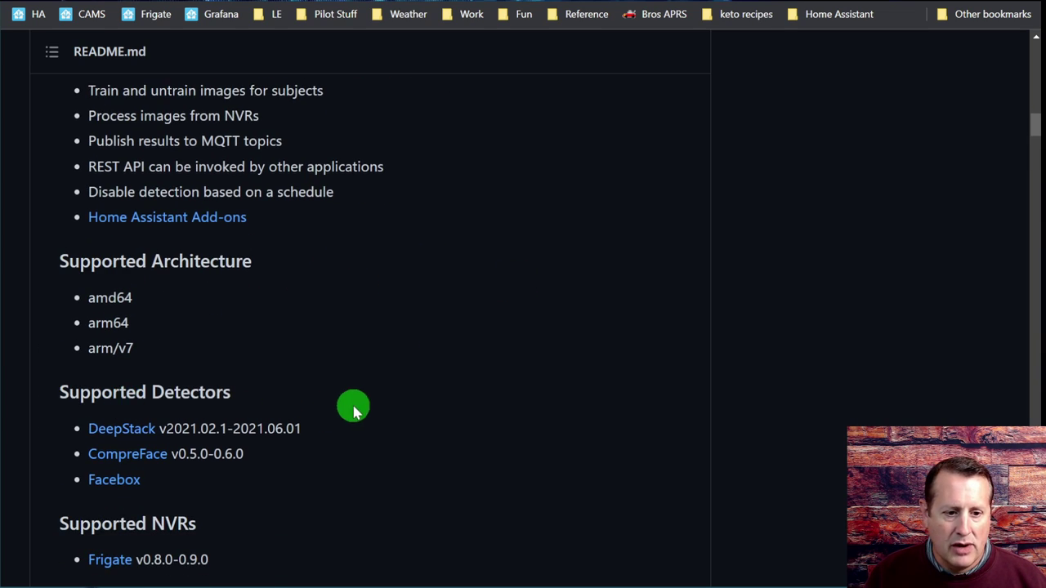
scroll(354, 412, "down", 1)
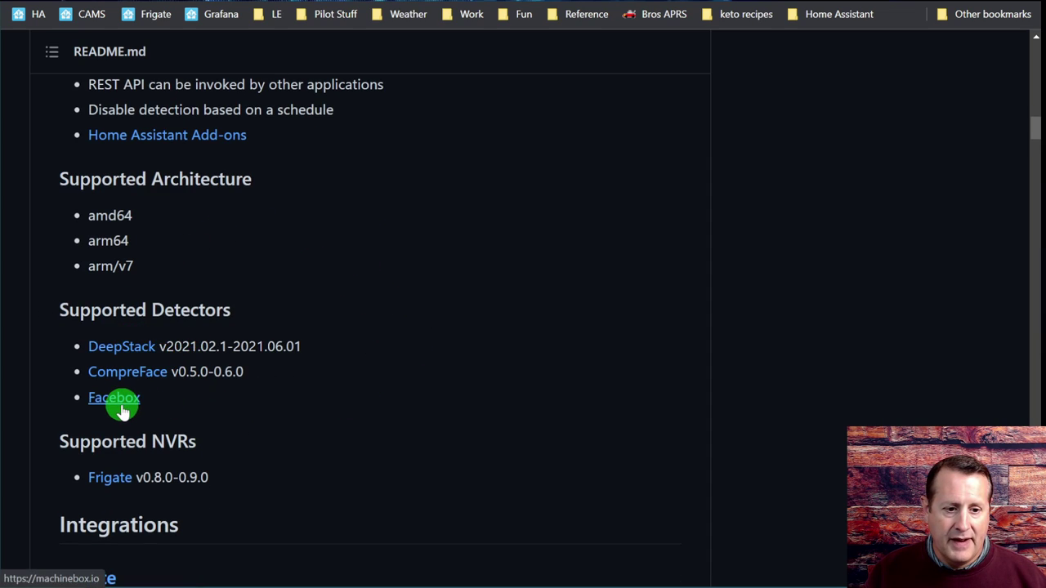
scroll(339, 409, "down", 1)
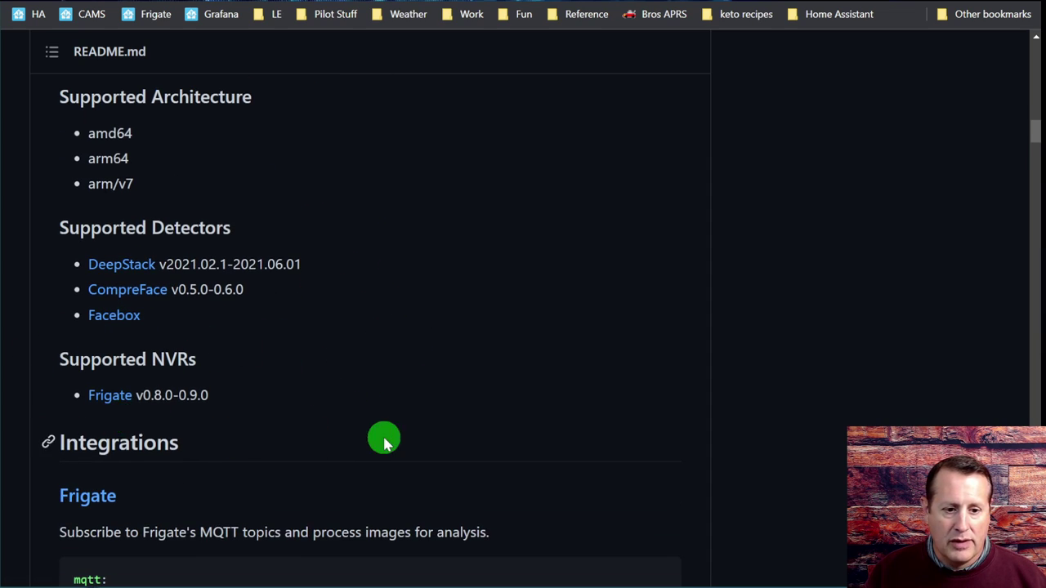
scroll(393, 444, "down", 1)
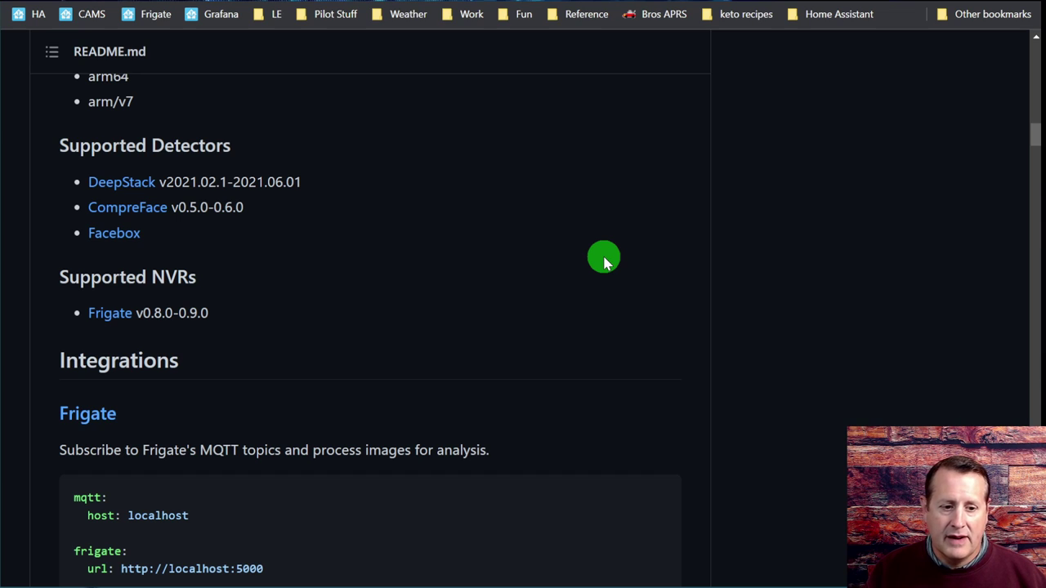
scroll(425, 302, "down", 3)
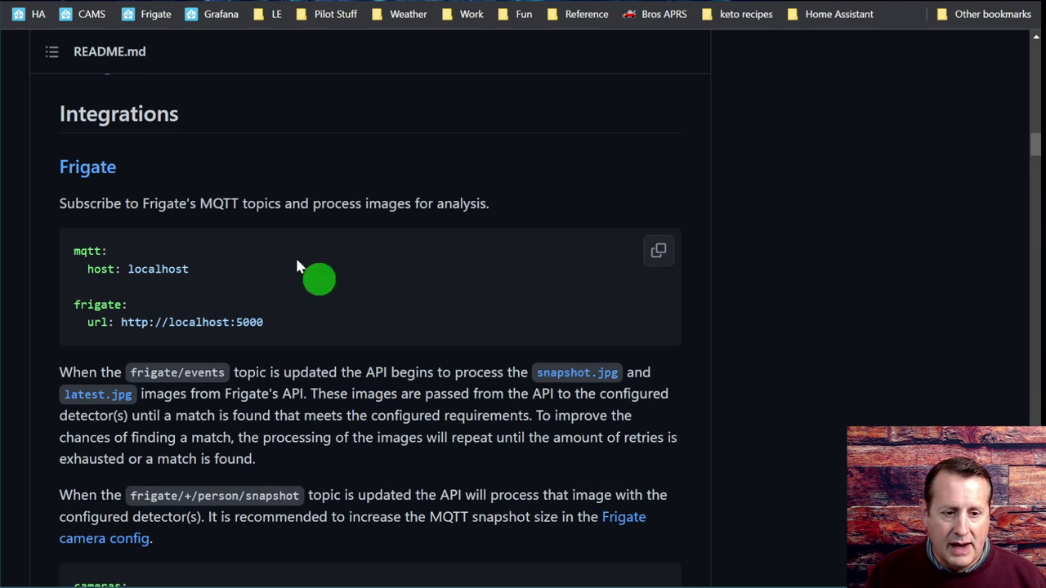
scroll(335, 297, "down", 6)
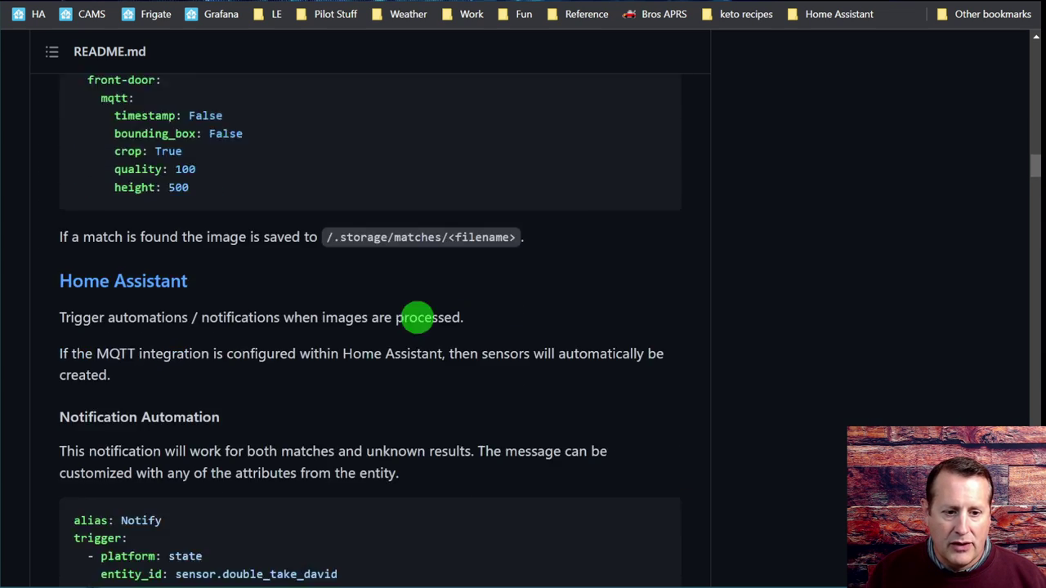
scroll(404, 336, "down", 5)
scroll(127, 245, "up", 2)
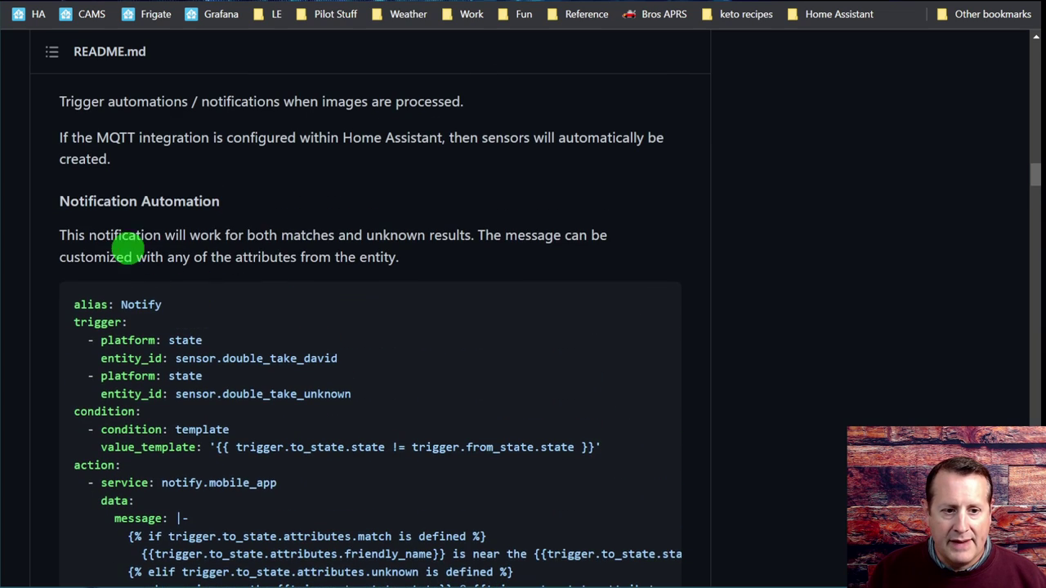
scroll(784, 380, "down", 1)
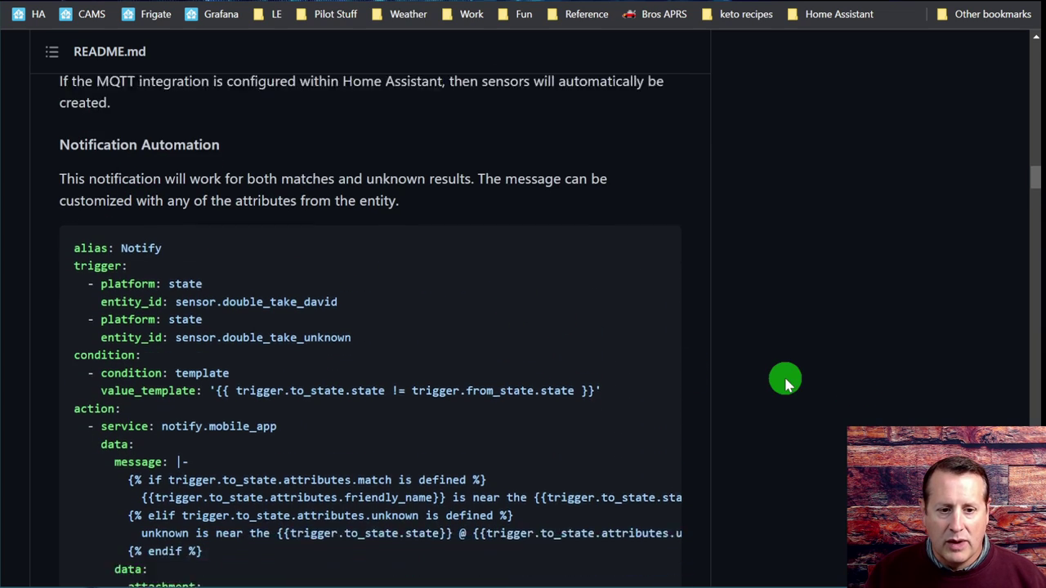
scroll(784, 381, "down", 1)
scroll(752, 369, "down", 7)
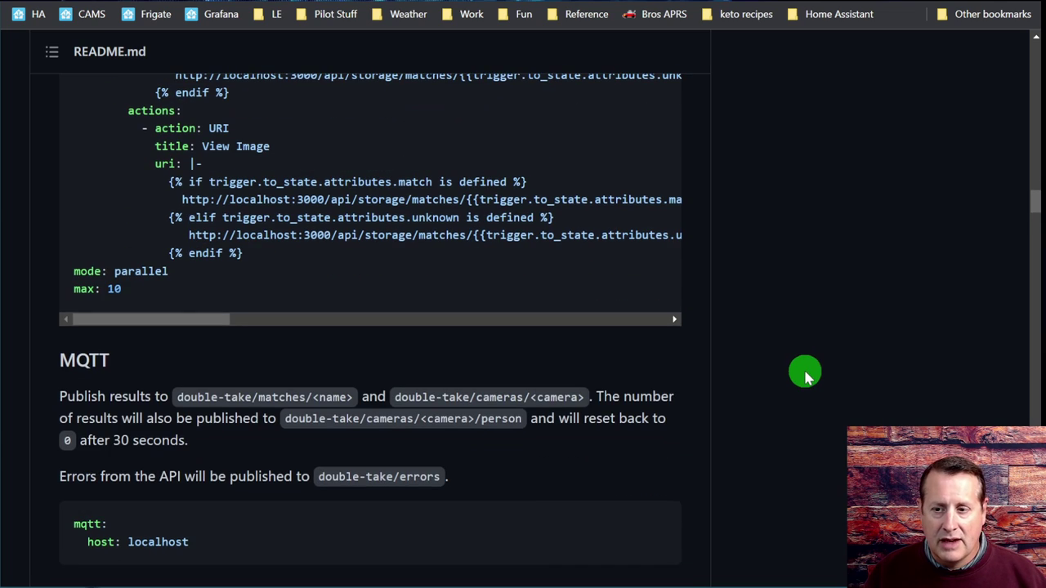
scroll(809, 368, "down", 1)
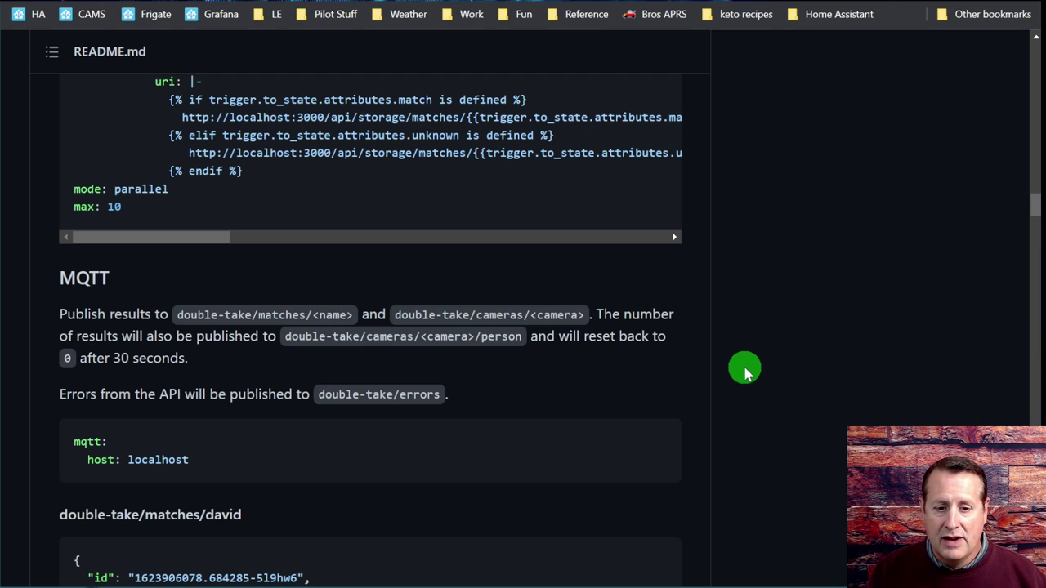
scroll(745, 373, "down", 1)
scroll(744, 373, "down", 13)
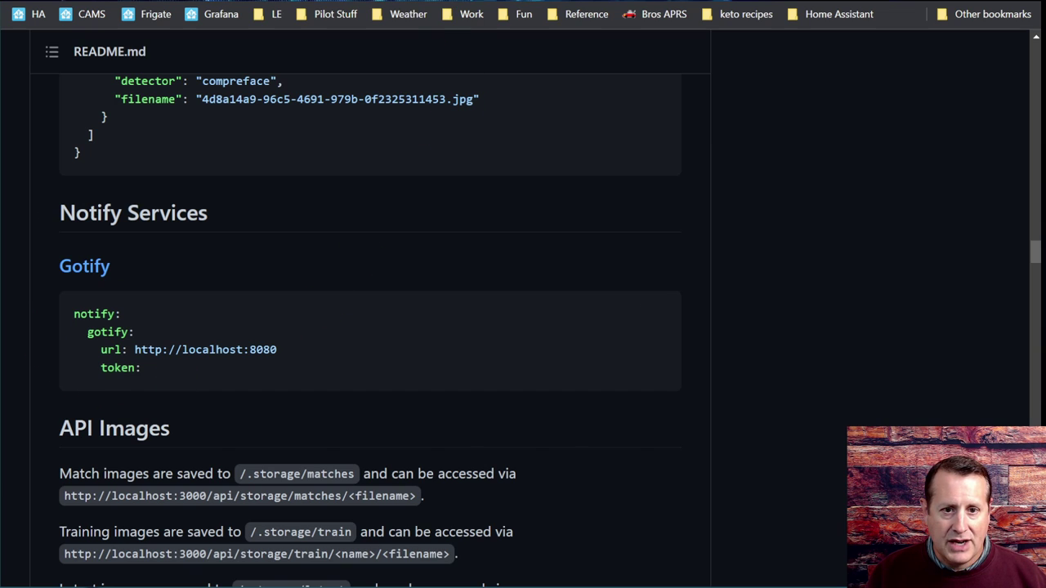
In Gotify, look through the DoubleTake face-match notifications with testcam snapshots.
key("ctrl+Tab")
scroll(264, 264, "down", 4)
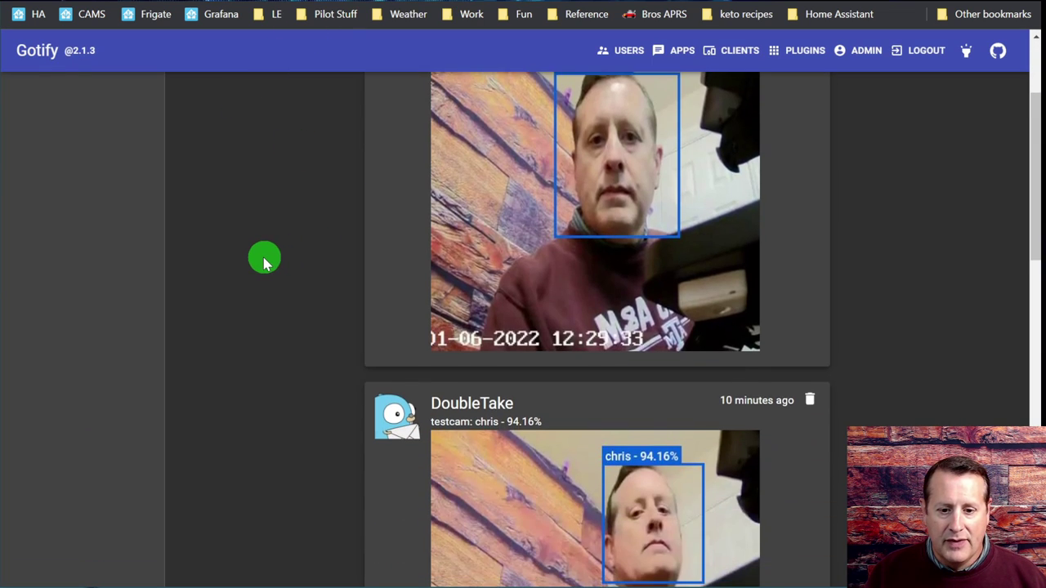
scroll(263, 266, "down", 10)
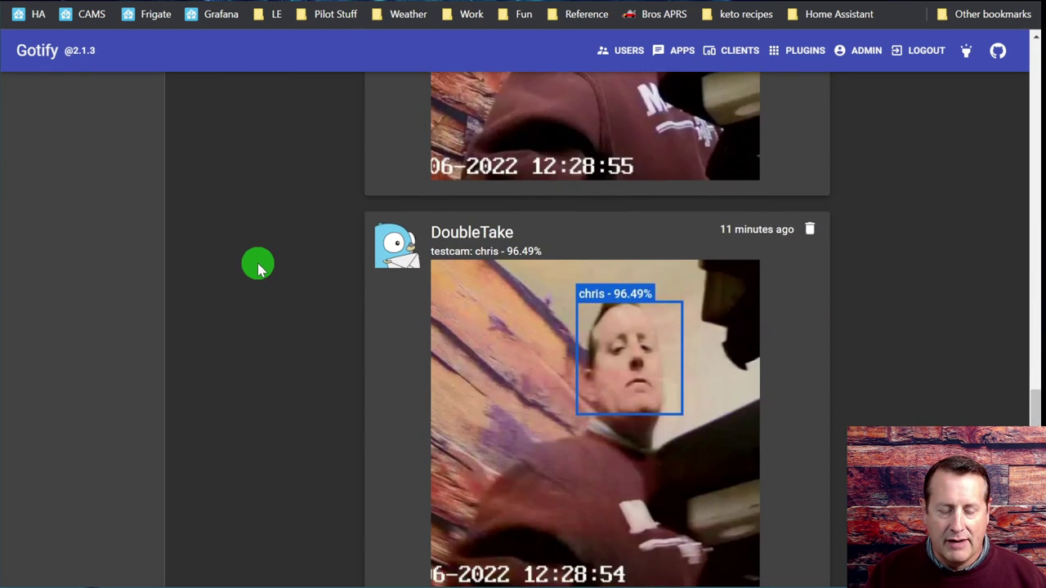
scroll(259, 269, "up", 12)
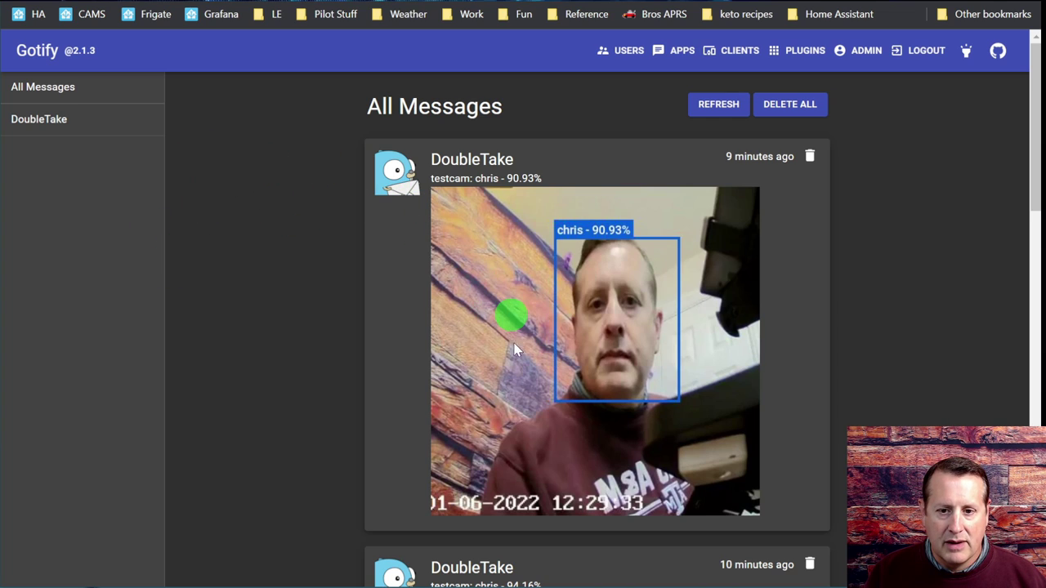
scroll(344, 303, "down", 1)
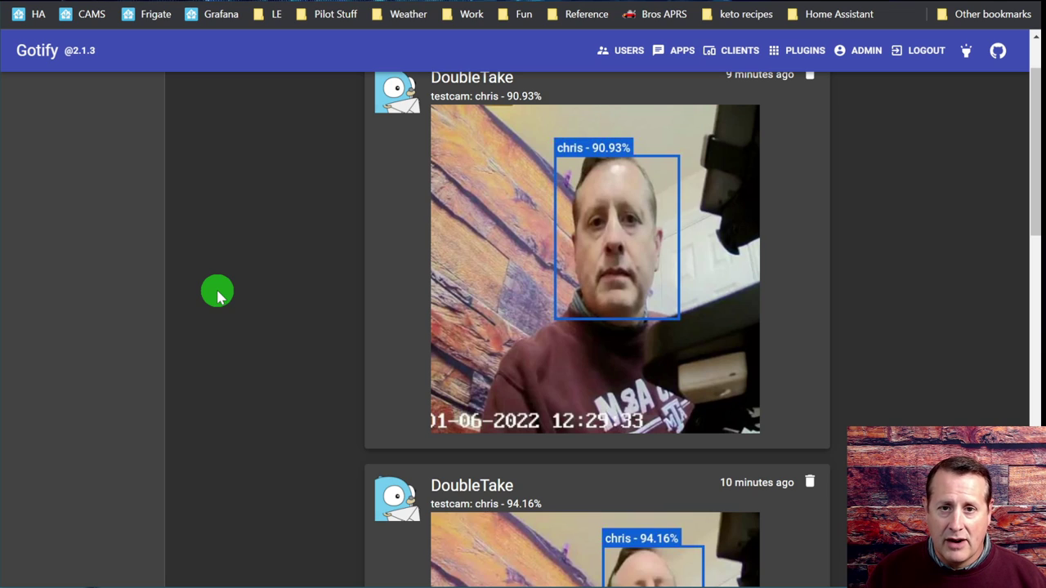
scroll(259, 325, "up", 1)
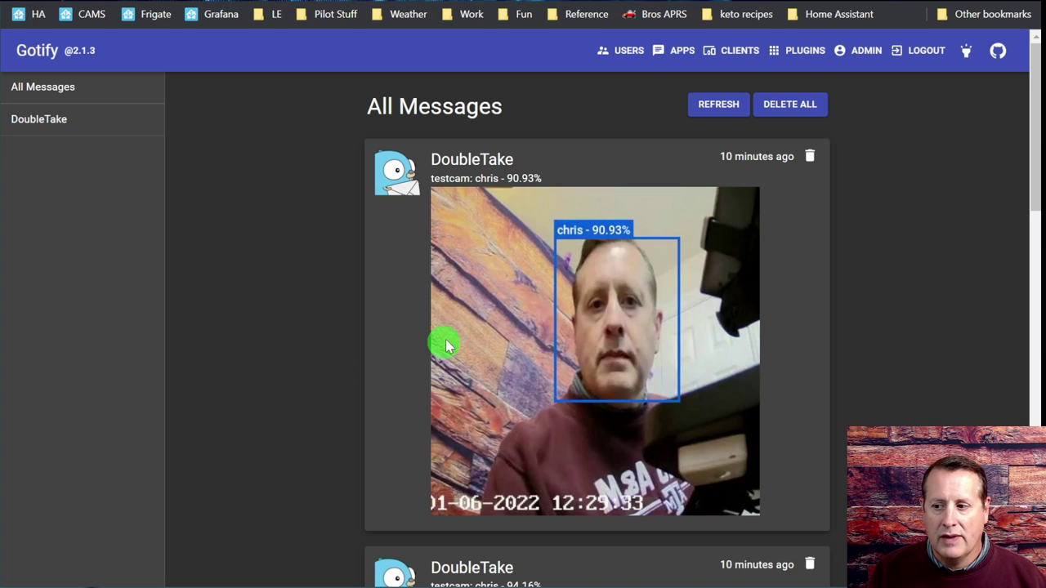
Return to the Double Take README and scroll to Authentication and the Docker Compose example.
key("ctrl+Tab")
scroll(491, 299, "down", 5)
scroll(460, 310, "down", 5)
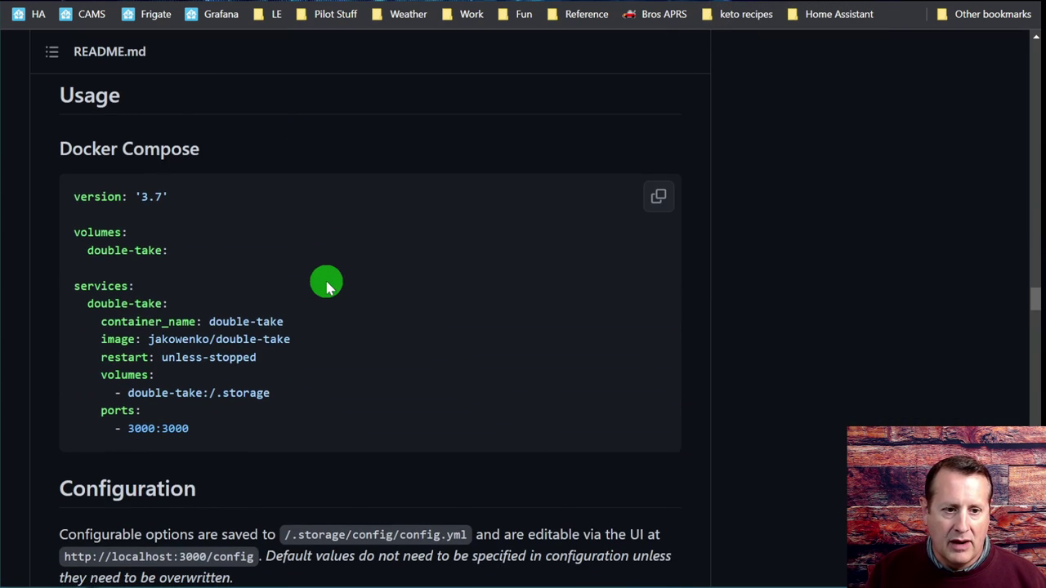
Scroll to the mqtt configuration options, then go to the Double Take Matches page.
scroll(326, 286, "down", 9)
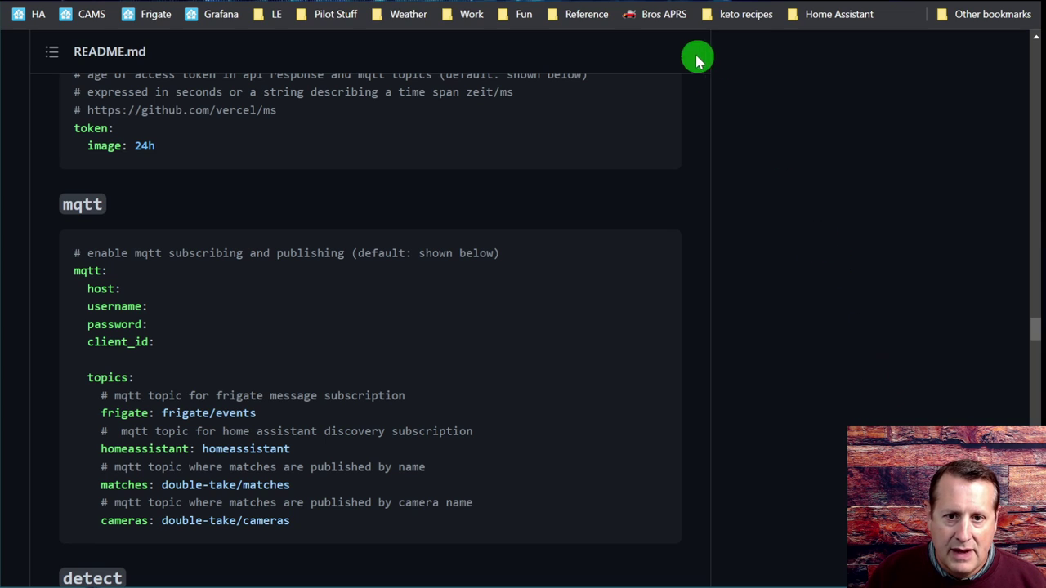
left_click(638, 0)
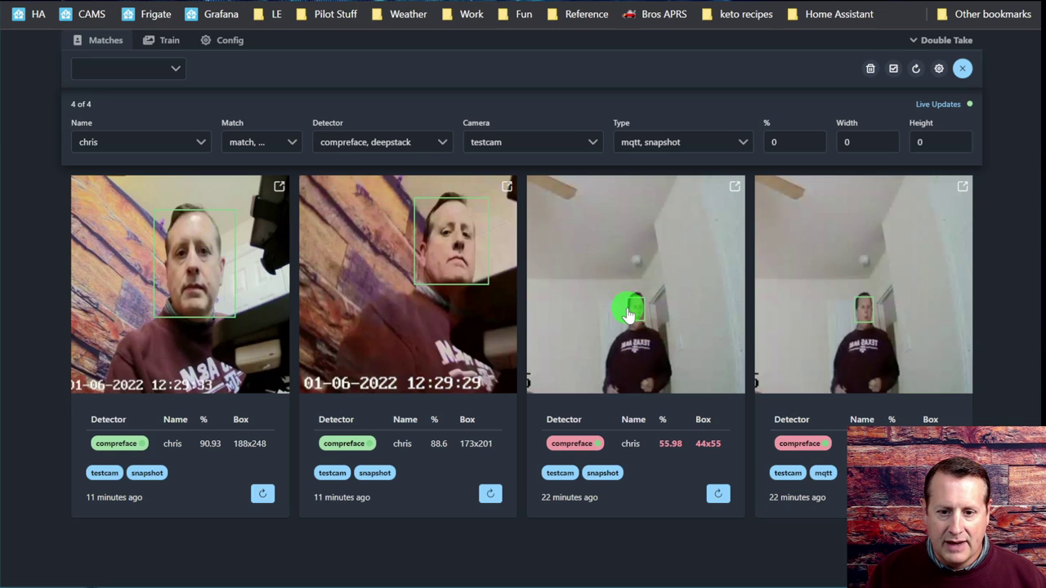
left_click(577, 444)
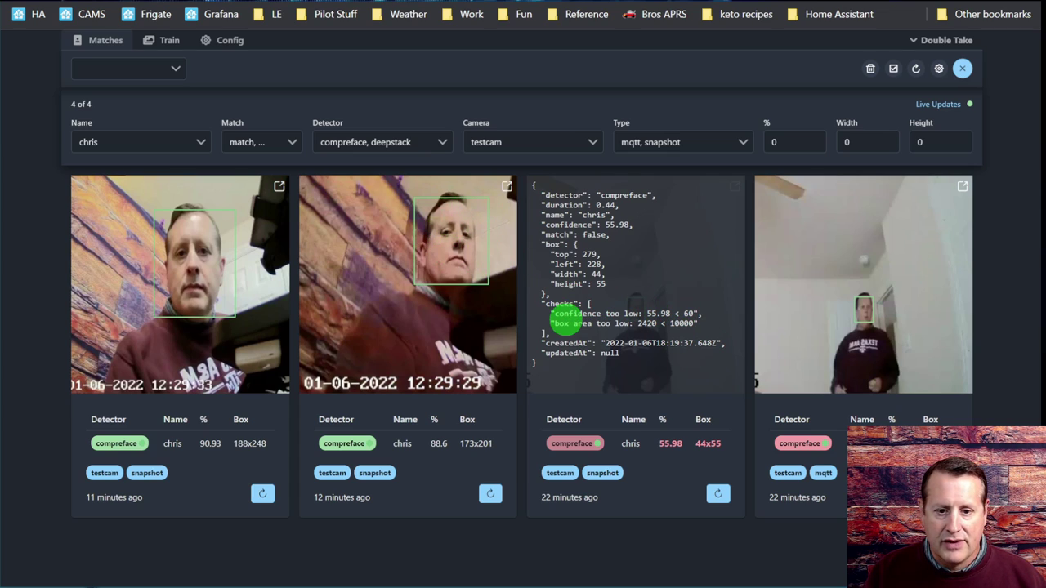
left_click_drag(554, 323, 645, 324)
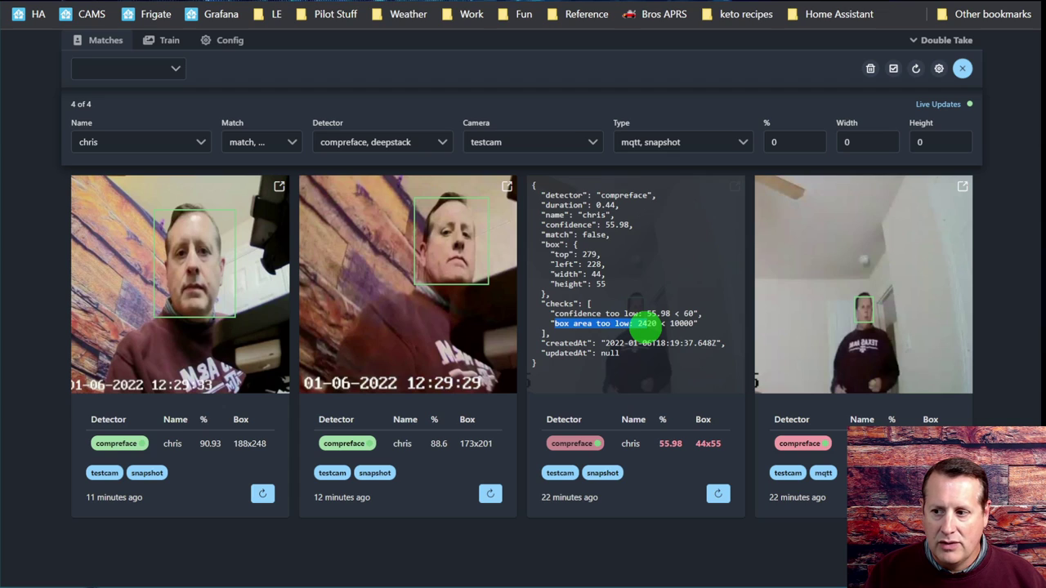
left_click(572, 445)
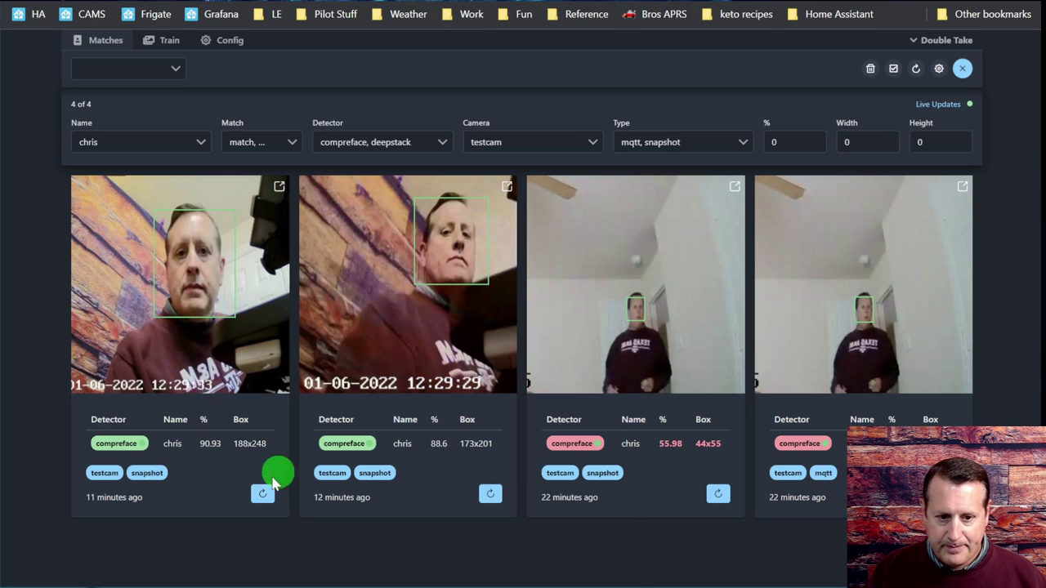
left_click(343, 445)
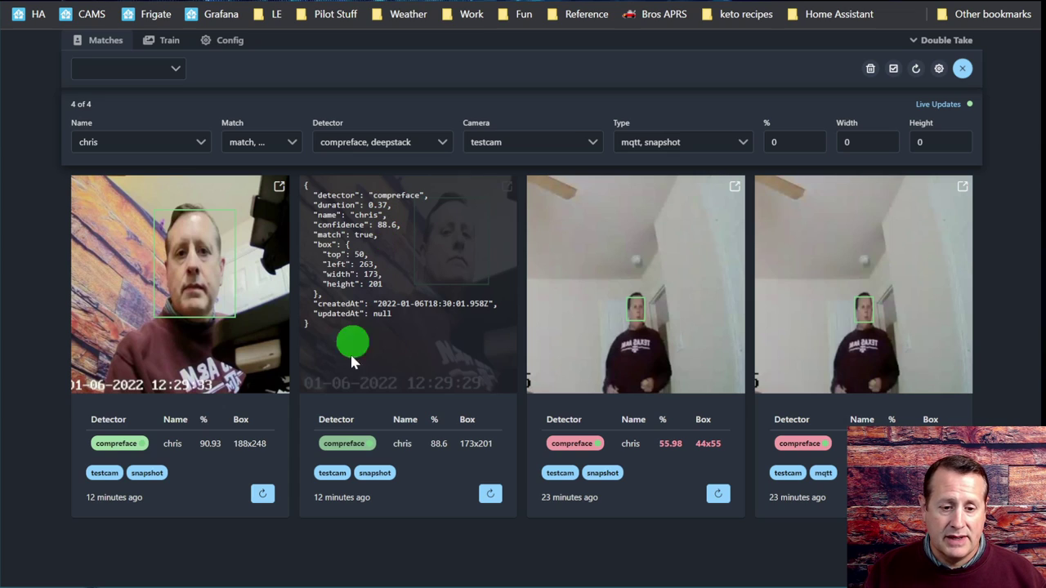
left_click(341, 444)
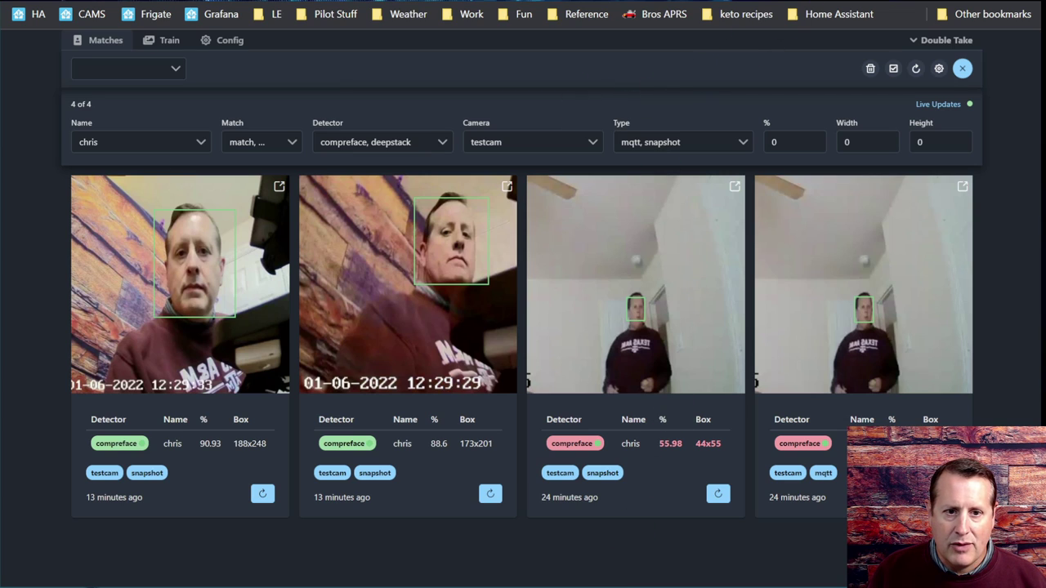
key("ctrl+t")
Browse Frigate's back porch, deck, driveway and front porch feeds, then return to Double Take Matches.
left_click(154, 22)
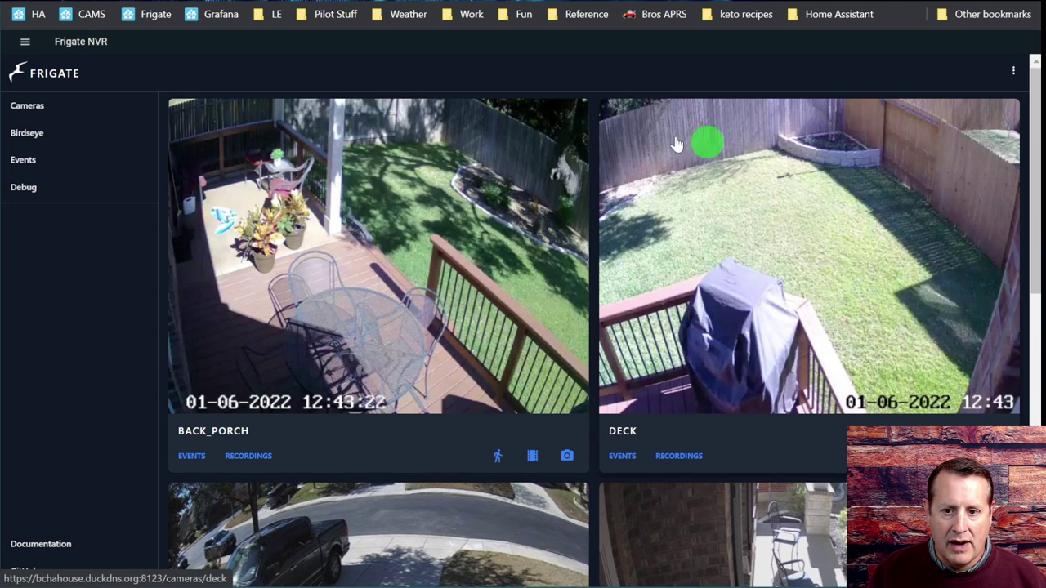
scroll(723, 315, "down", 2)
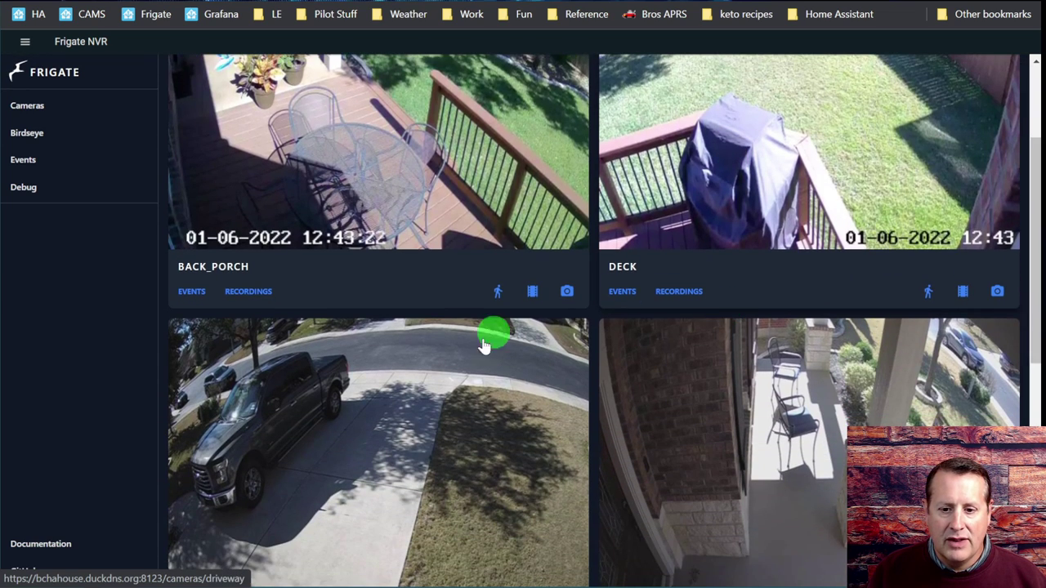
scroll(485, 345, "down", 2)
scroll(782, 234, "down", 2)
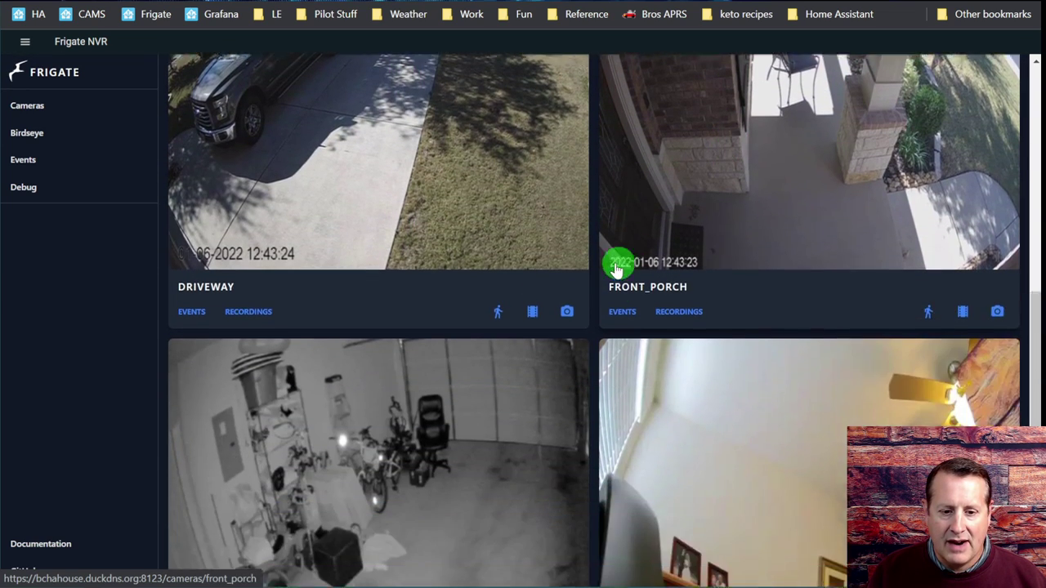
scroll(619, 268, "down", 1)
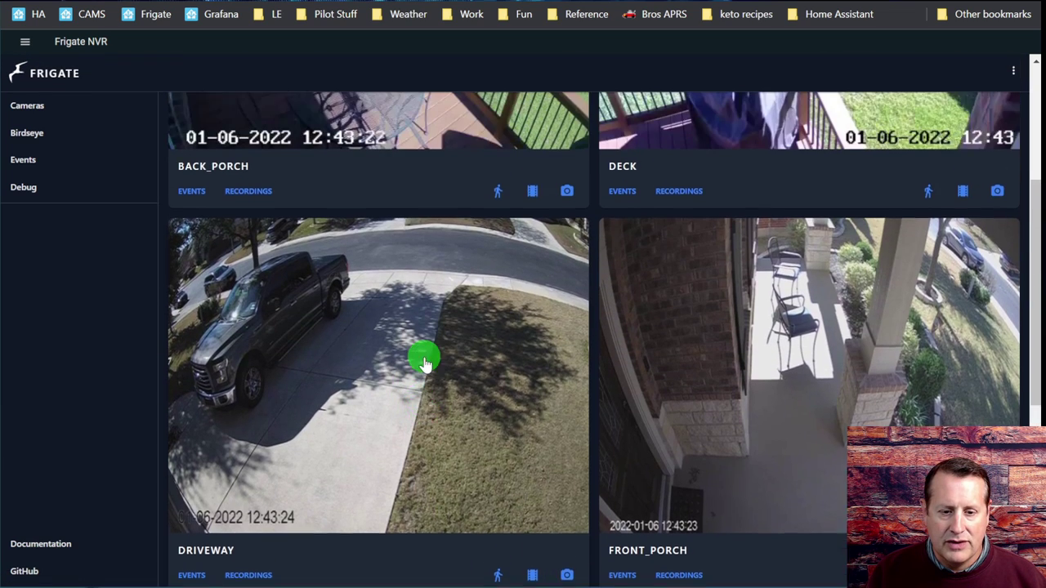
scroll(424, 362, "up", 2)
scroll(710, 319, "up", 1)
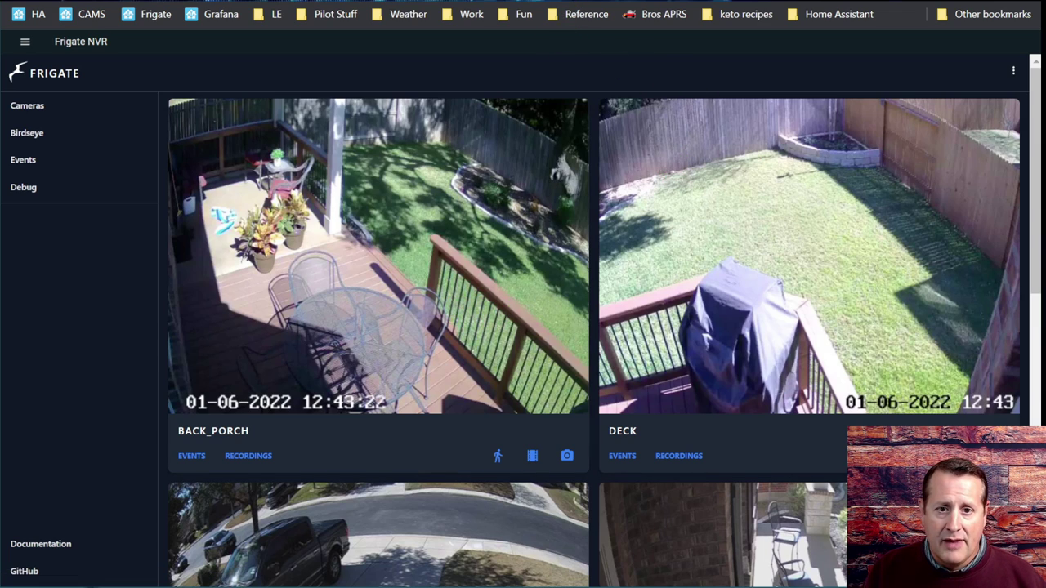
left_click(579, 4)
mouse_move(420, 263)
left_mouse_down()
mouse_move(494, 260)
mouse_move(417, 253)
left_mouse_up()
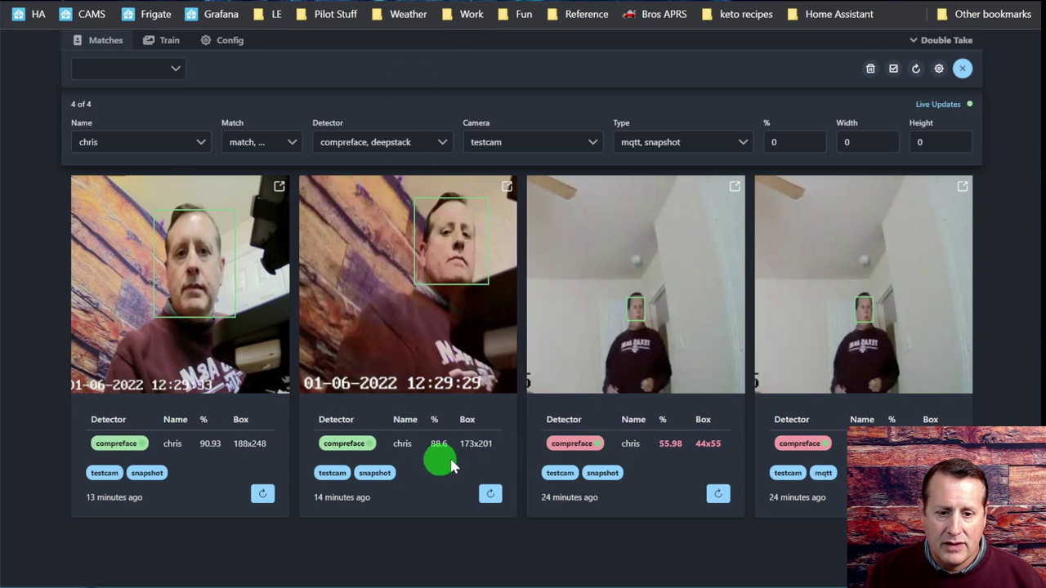
left_click(568, 450)
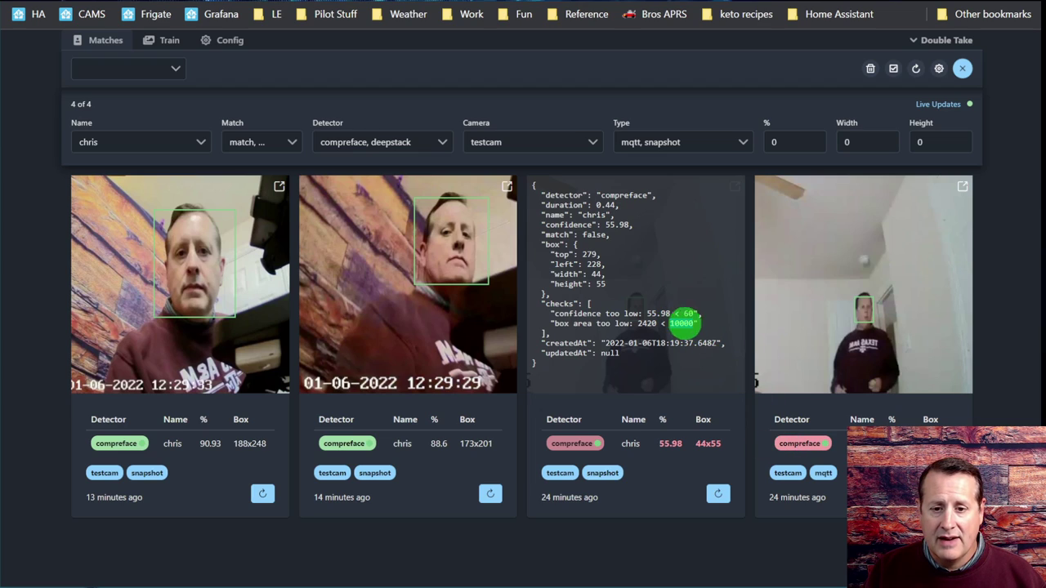
left_click(648, 323)
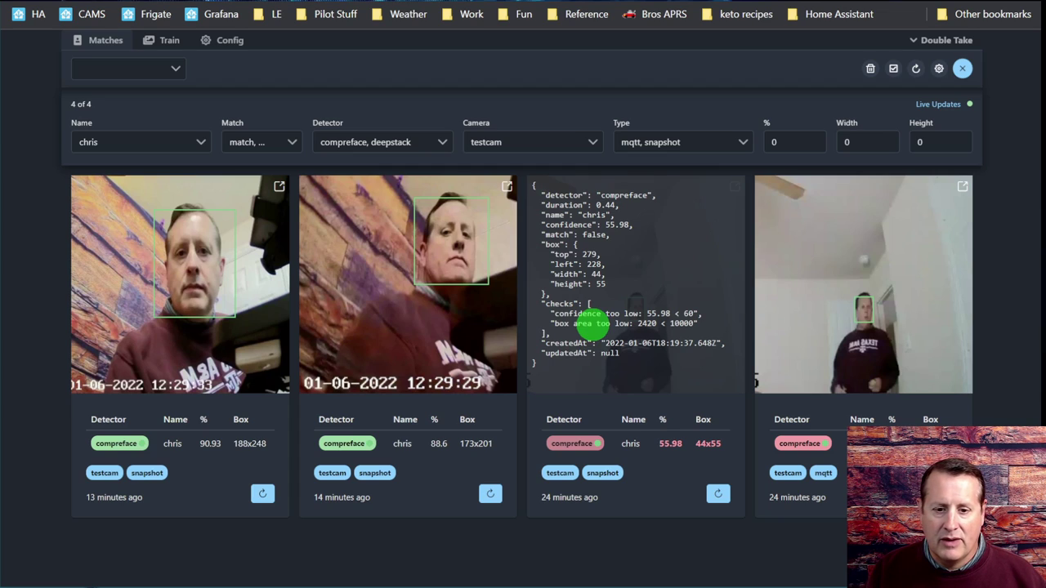
left_click(579, 446)
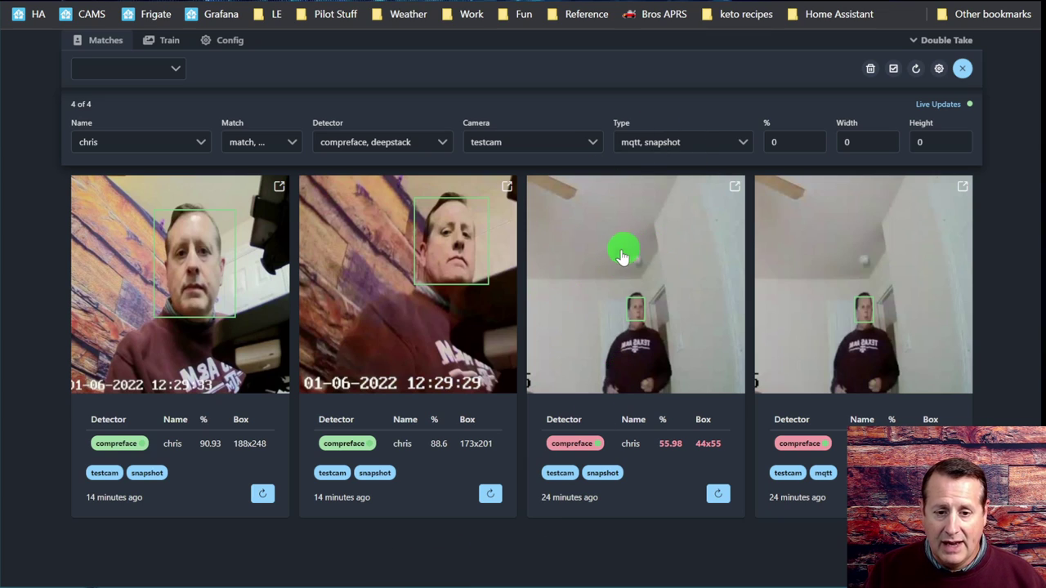
Train the third, 55.98% match as chris and confirm training the one file.
left_click(583, 276)
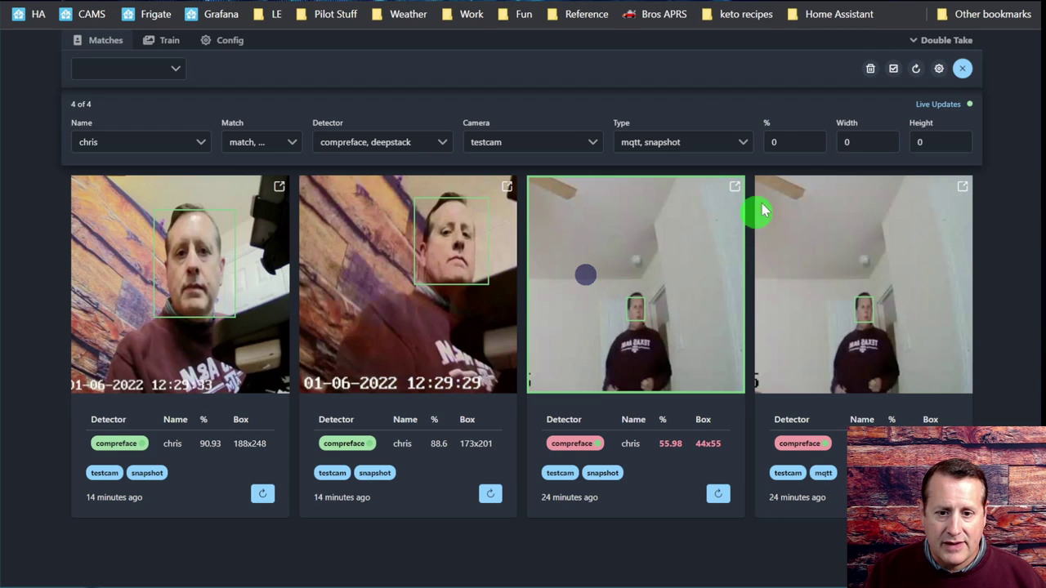
left_click(175, 75)
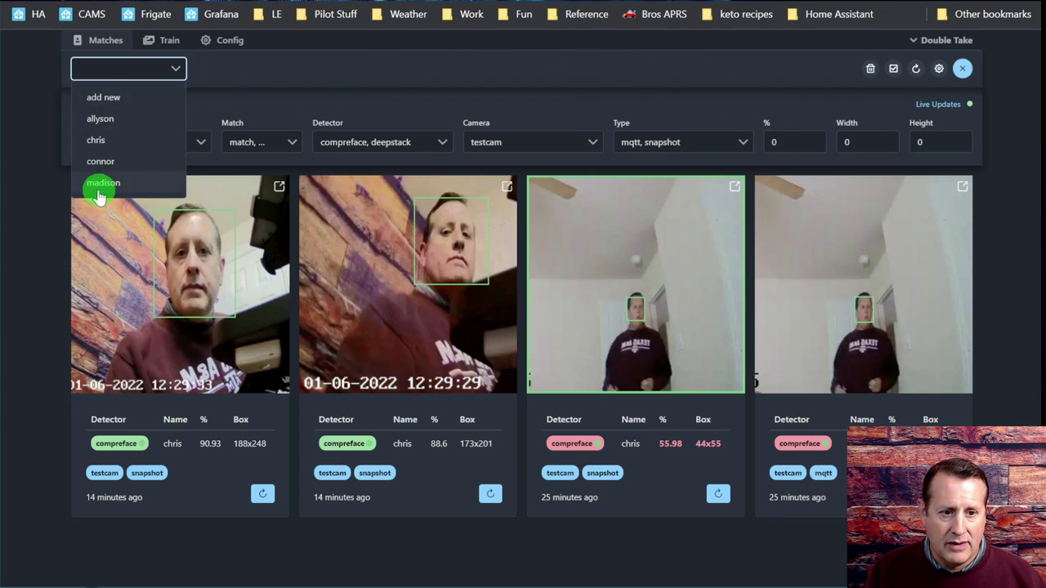
left_click(92, 141)
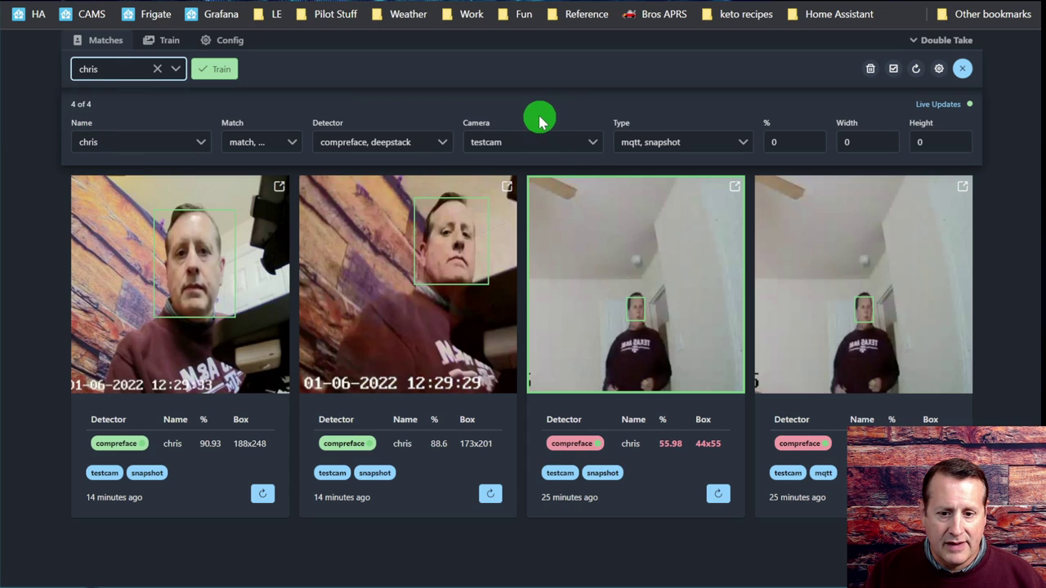
left_click(215, 68)
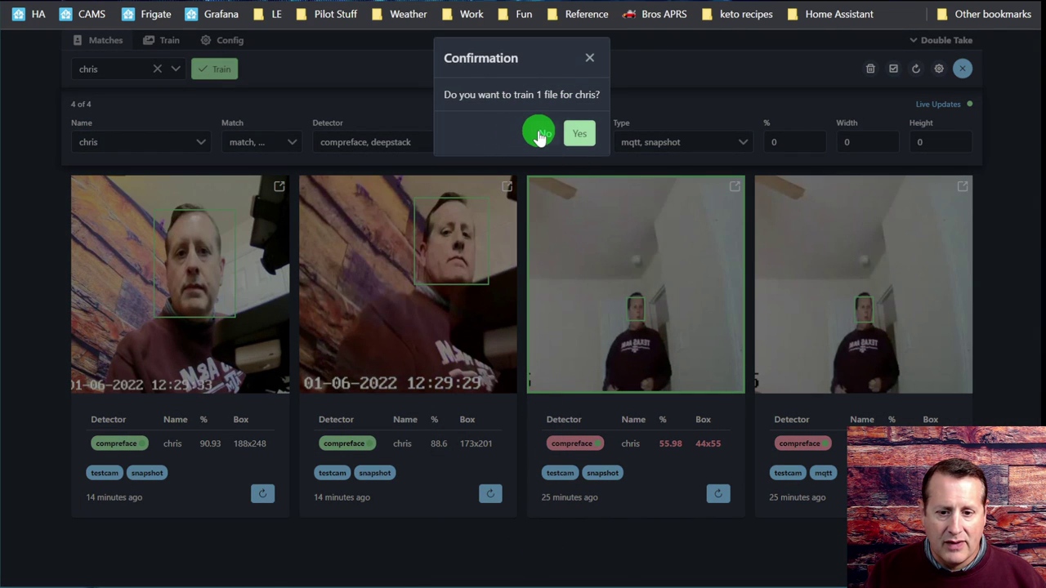
left_click(579, 133)
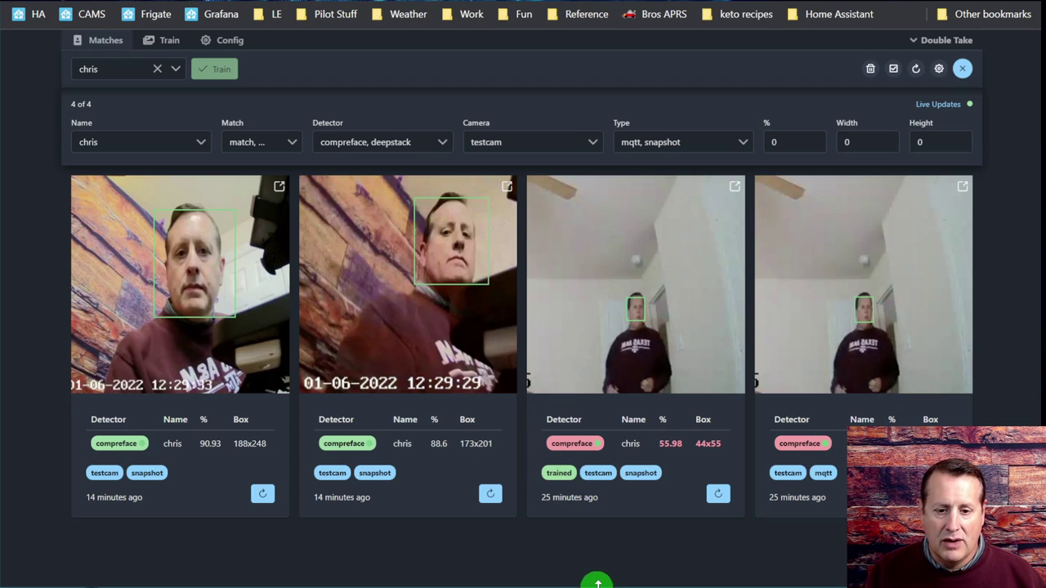
Add a new training name folder called deilvery.
left_click(176, 71)
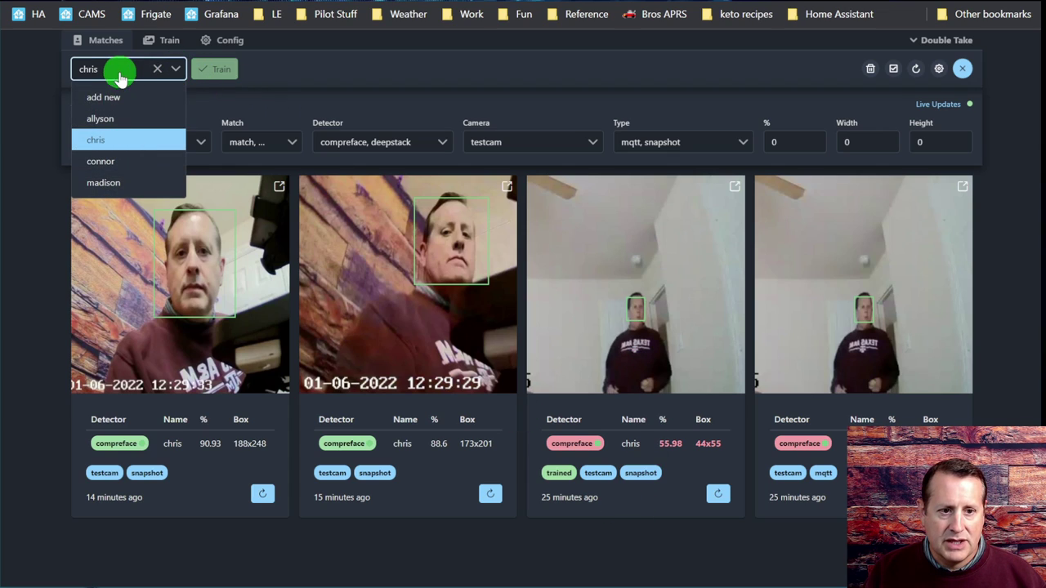
left_click(105, 96)
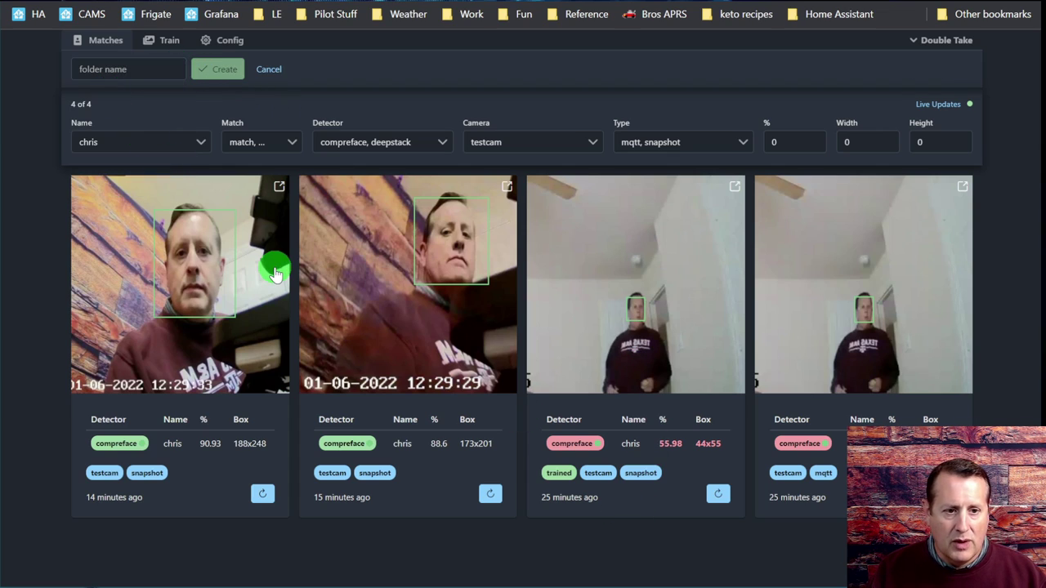
left_click(102, 71)
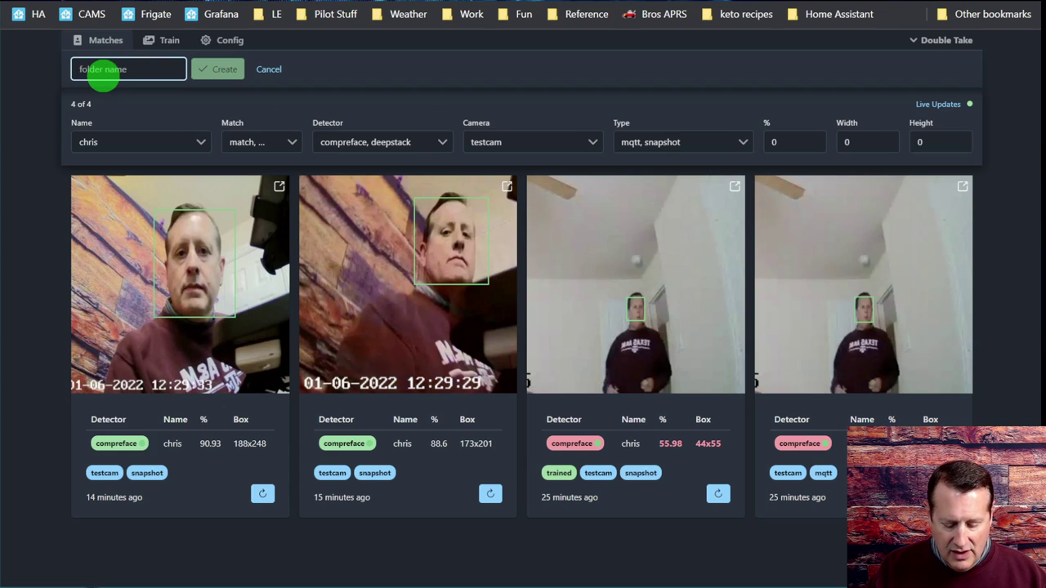
type("del")
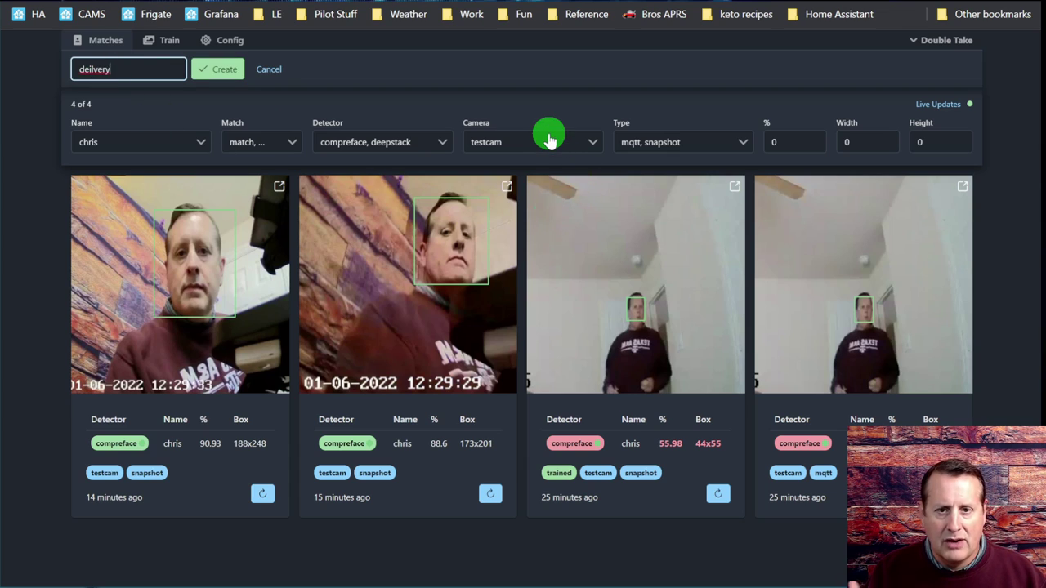
left_click(213, 69)
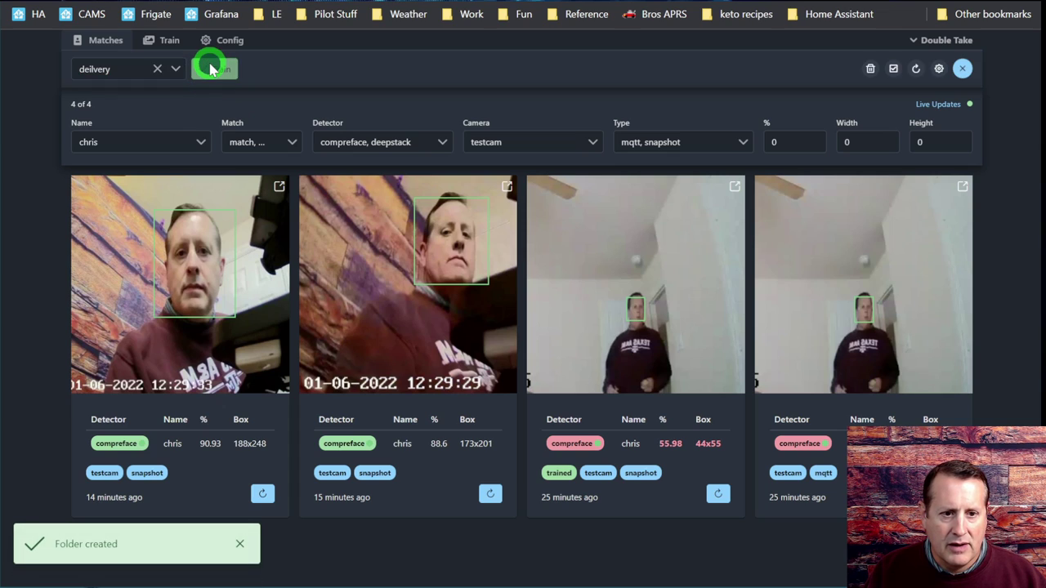
Select the fourth and third match images and clear the chosen folder name.
left_click(915, 292)
left_click(629, 295)
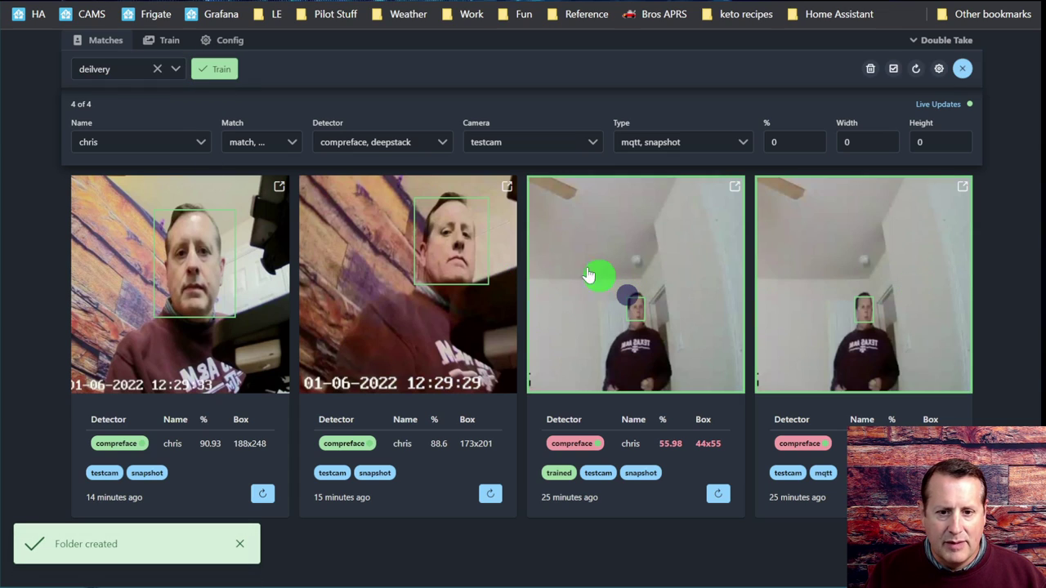
left_click(158, 70)
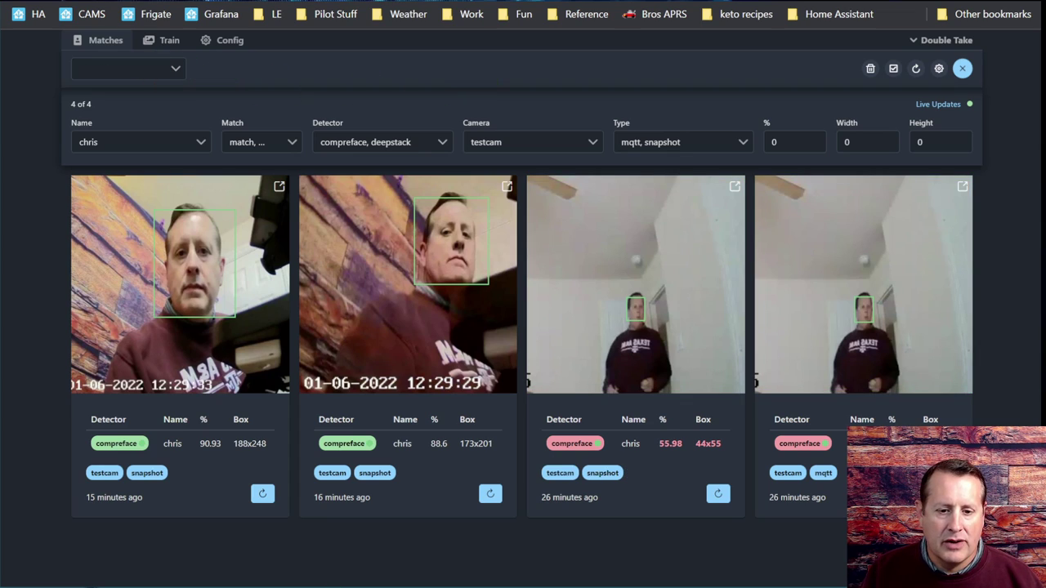
In the Train view, choose chris as the person and start a photo upload.
left_click(162, 42)
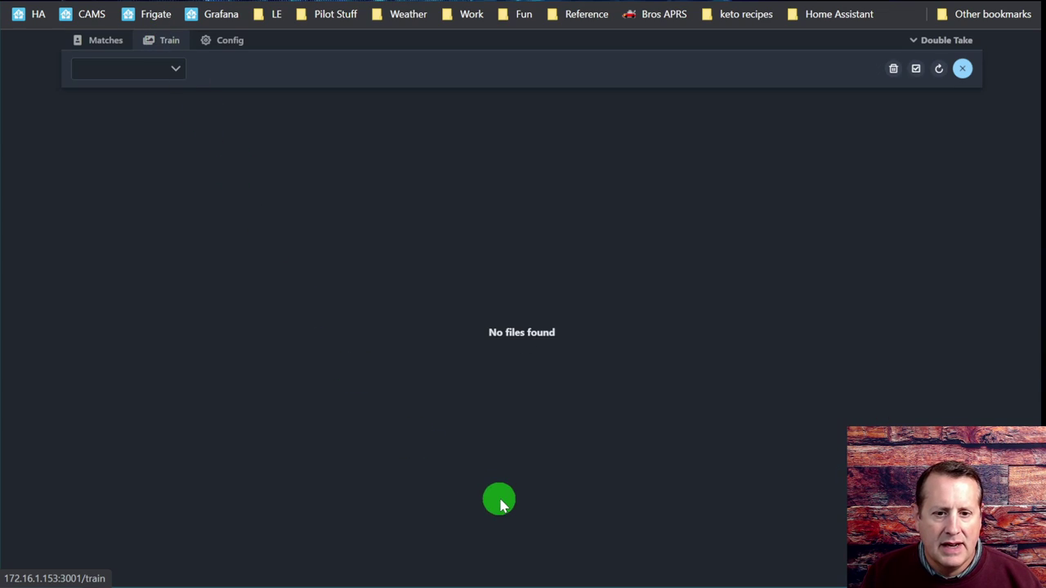
left_click(170, 72)
left_click(102, 141)
left_click(221, 71)
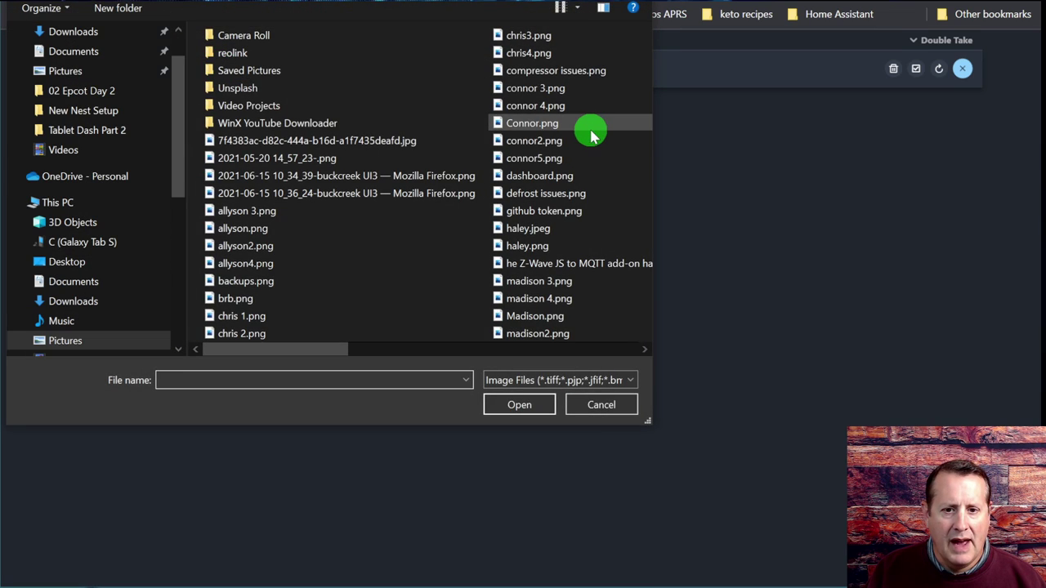
Select chris 1–4.png from Pictures and upload them to begin training.
scroll(370, 247, "right", 2)
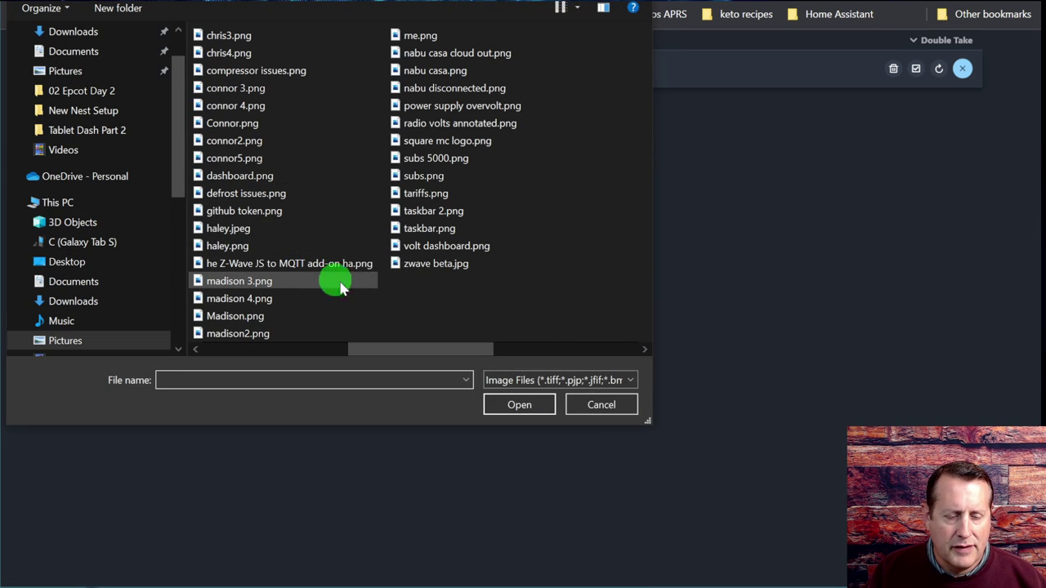
scroll(344, 238, "left", 2)
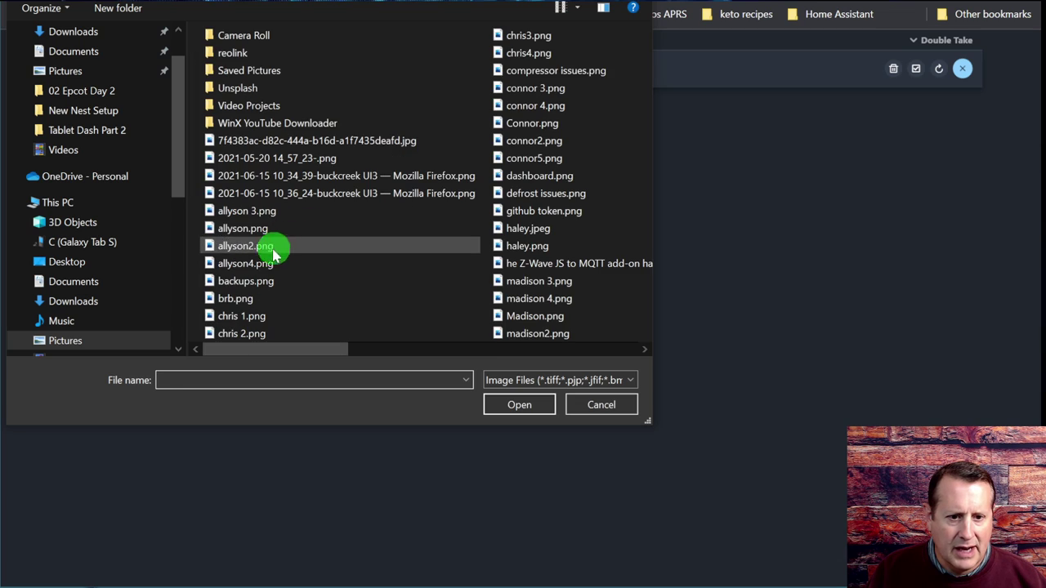
left_click(260, 317)
left_click(250, 334)
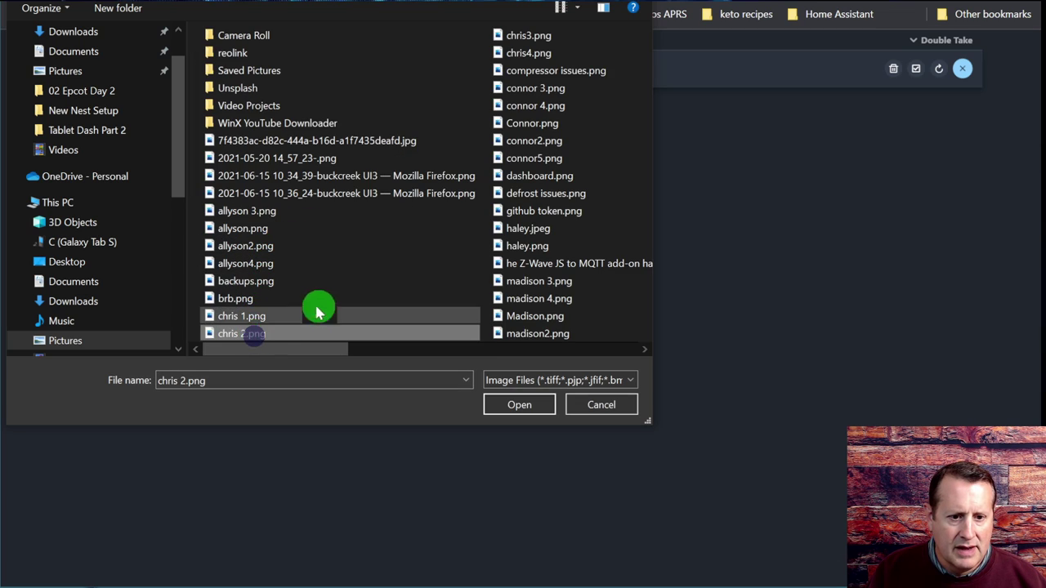
left_click(242, 316, "ctrl")
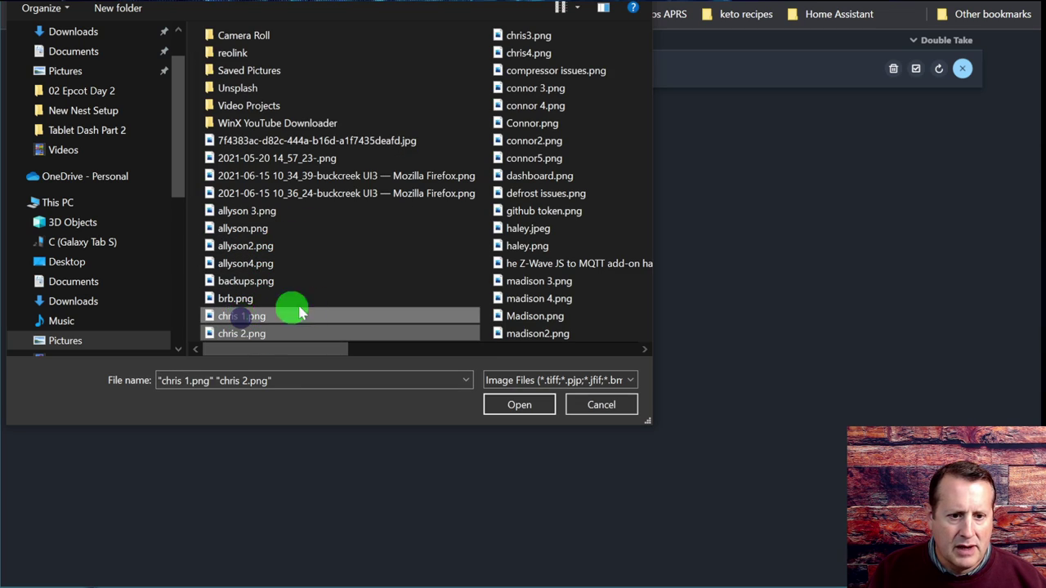
left_click(523, 35, "ctrl")
left_click(233, 50, "ctrl")
left_click(519, 401)
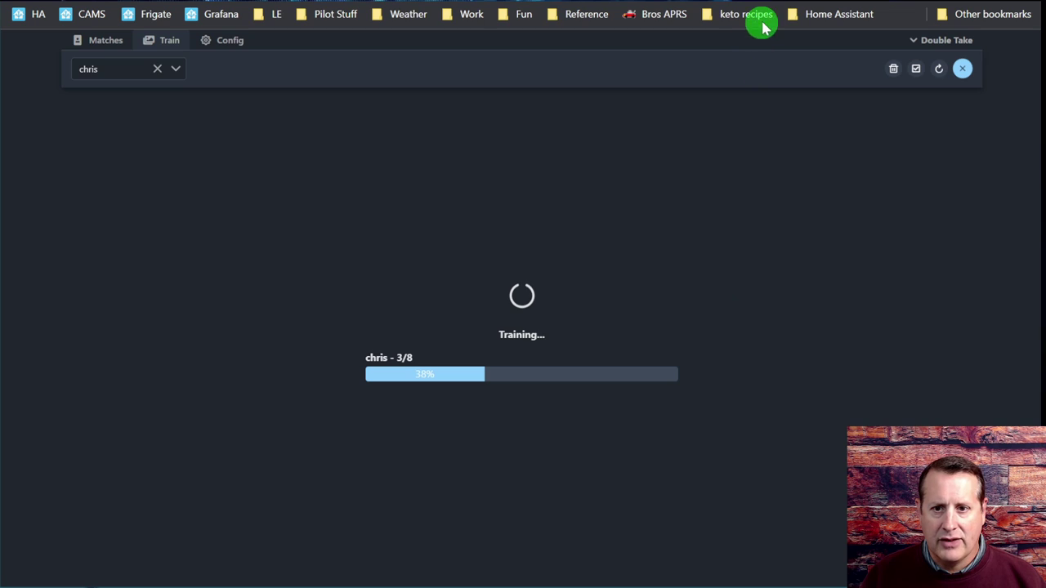
Let chris training reach 3 of 8 images at 38%, then switch to the CompreFace GitHub page.
left_click(821, 2)
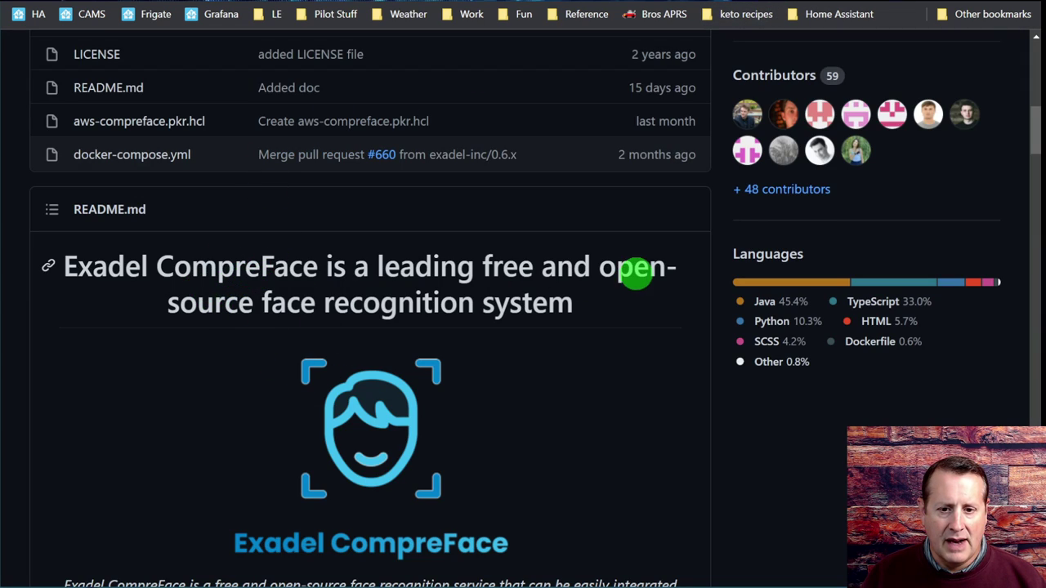
Skim the CompreFace README to its Table Of Contents and open Exadel's official CompreFace website.
scroll(145, 304, "down", 7)
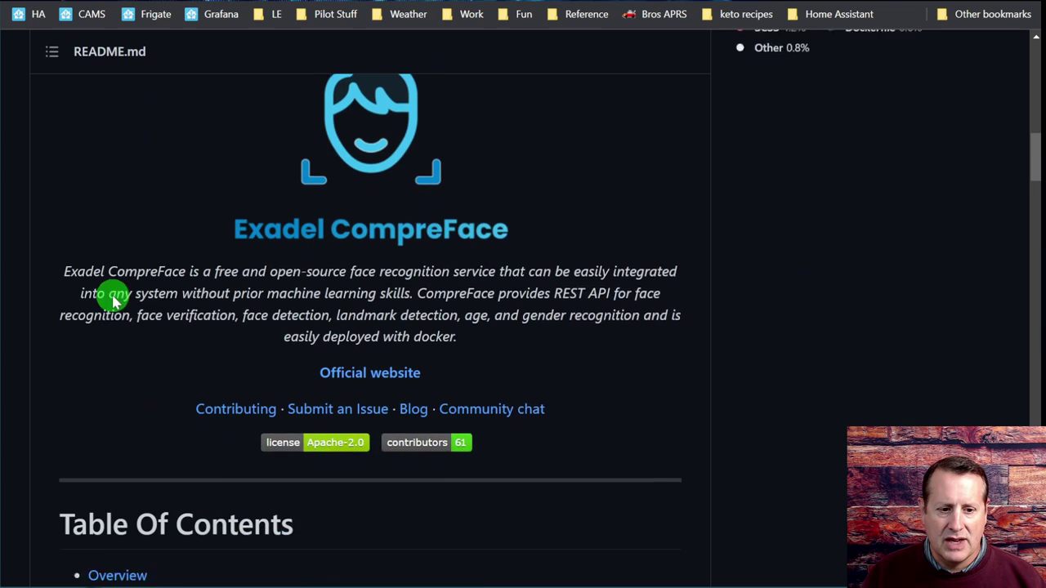
scroll(79, 310, "down", 2)
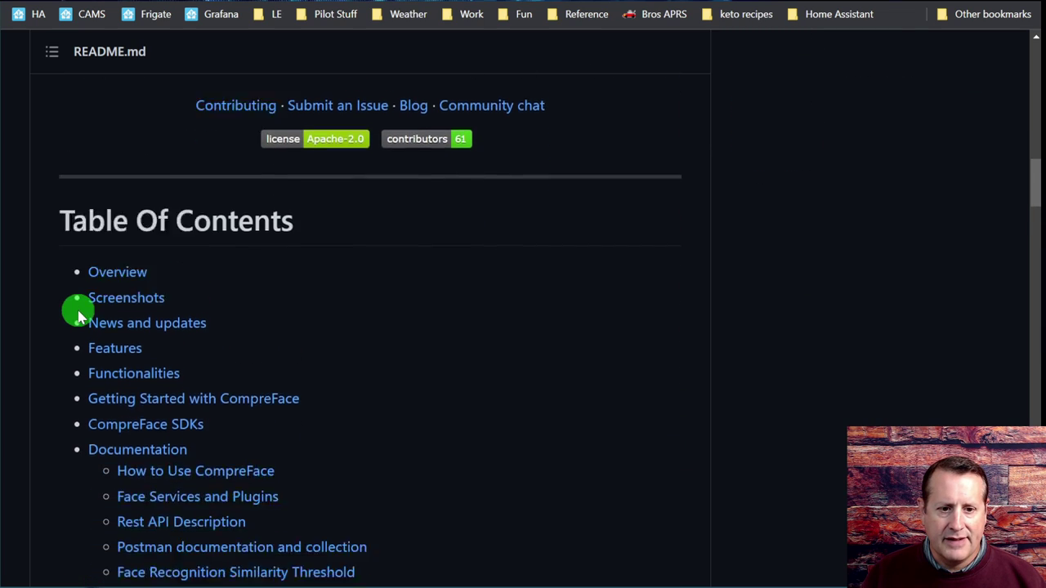
scroll(82, 327, "up", 4)
left_click(338, 285)
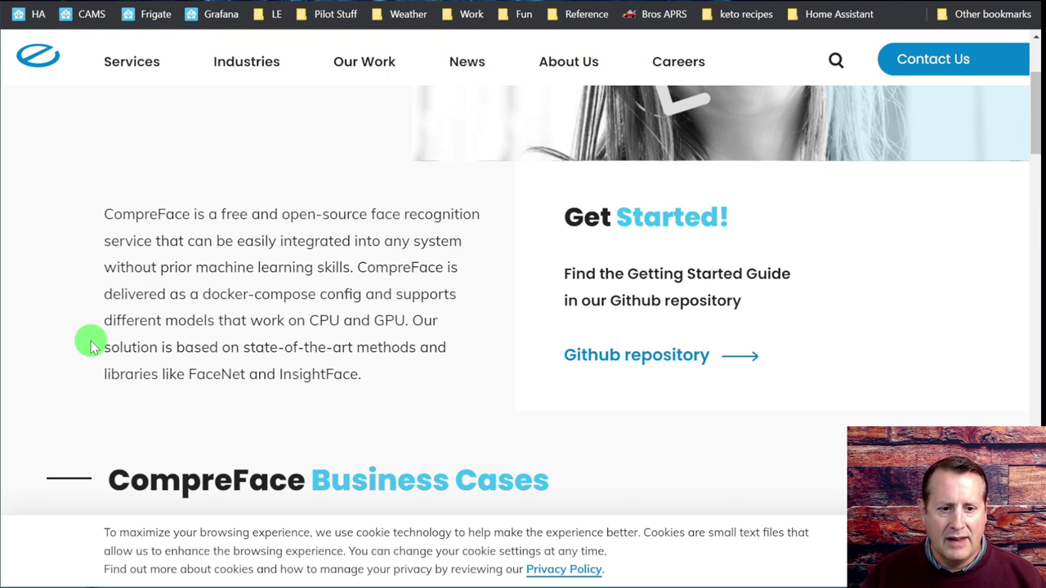
Browse the CompreFace homepage down to the Business Cases, then switch back to the Double Take tab.
scroll(91, 339, "down", 1)
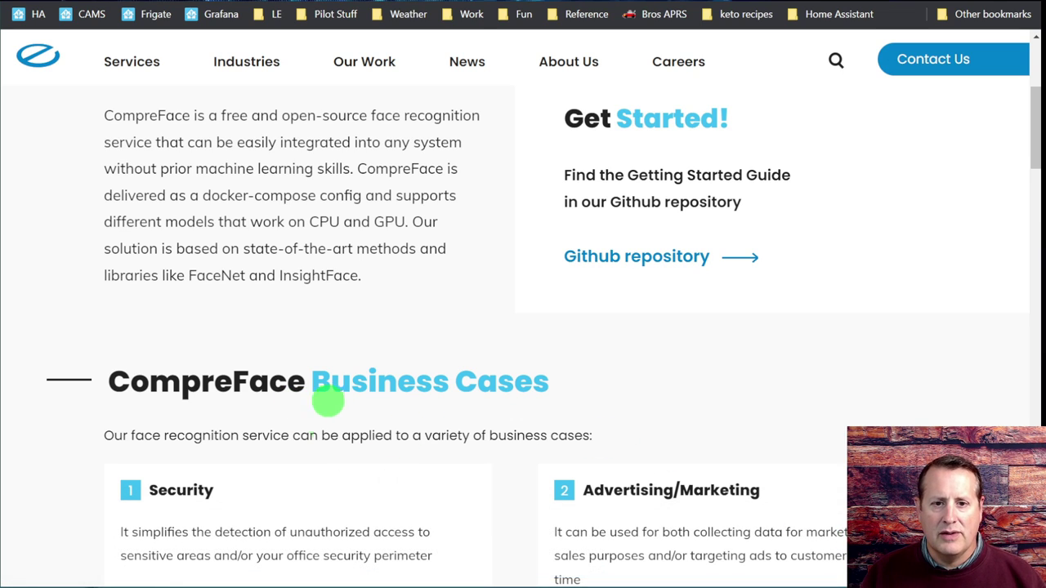
scroll(336, 391, "down", 2)
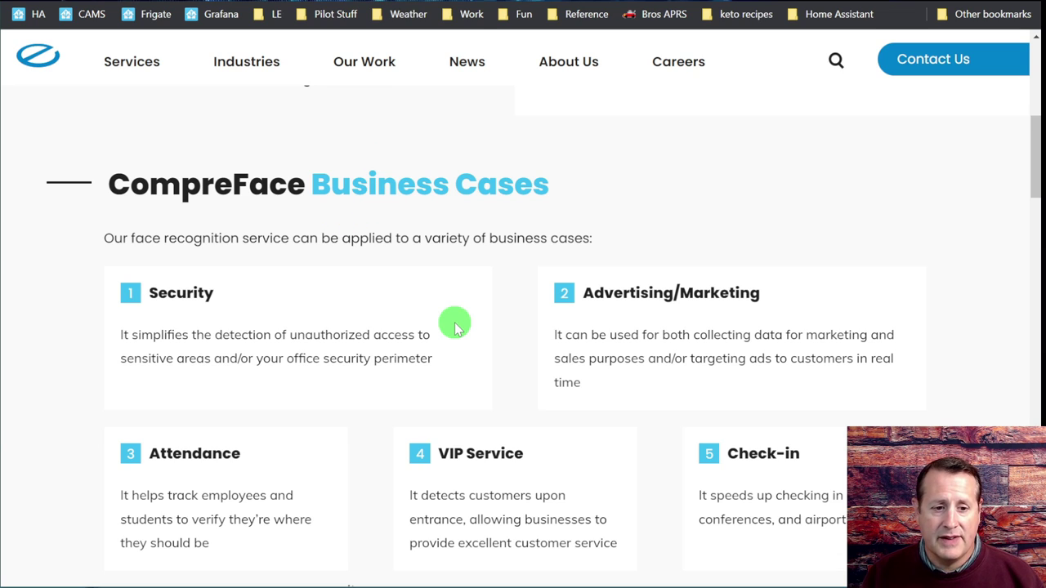
scroll(362, 316, "down", 4)
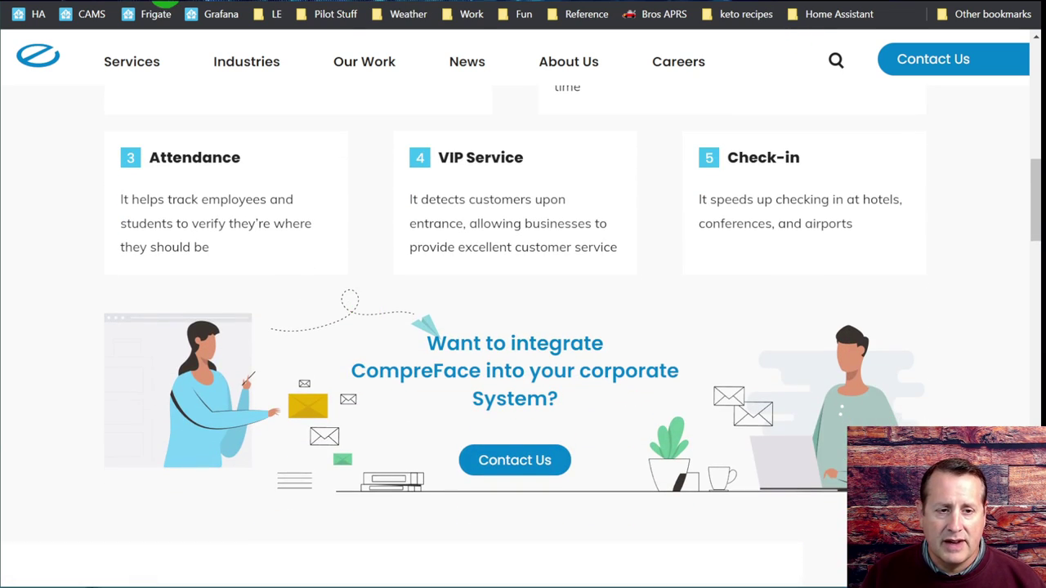
scroll(360, 296, "up", 10)
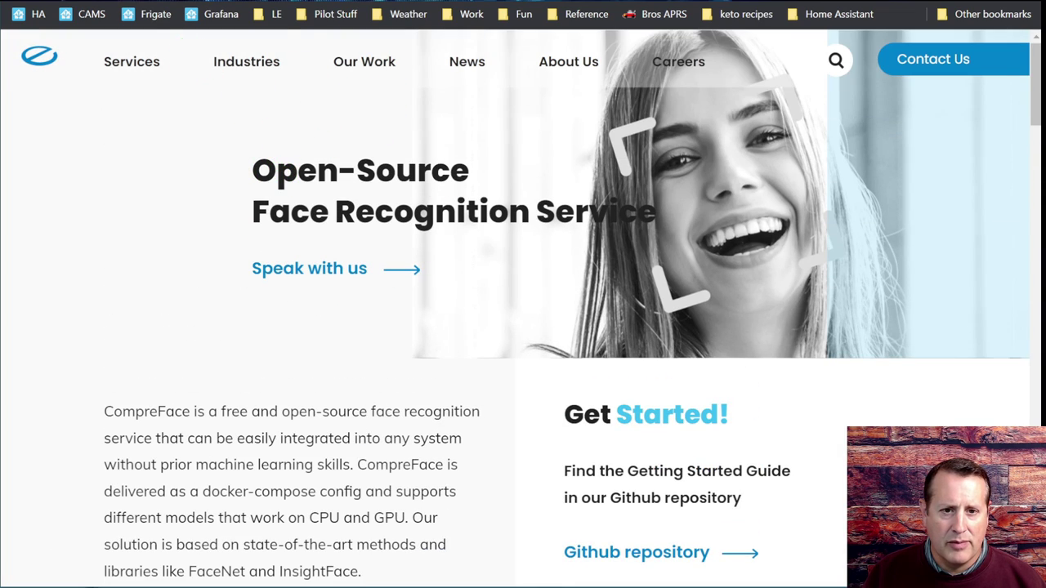
key("ctrl+Tab")
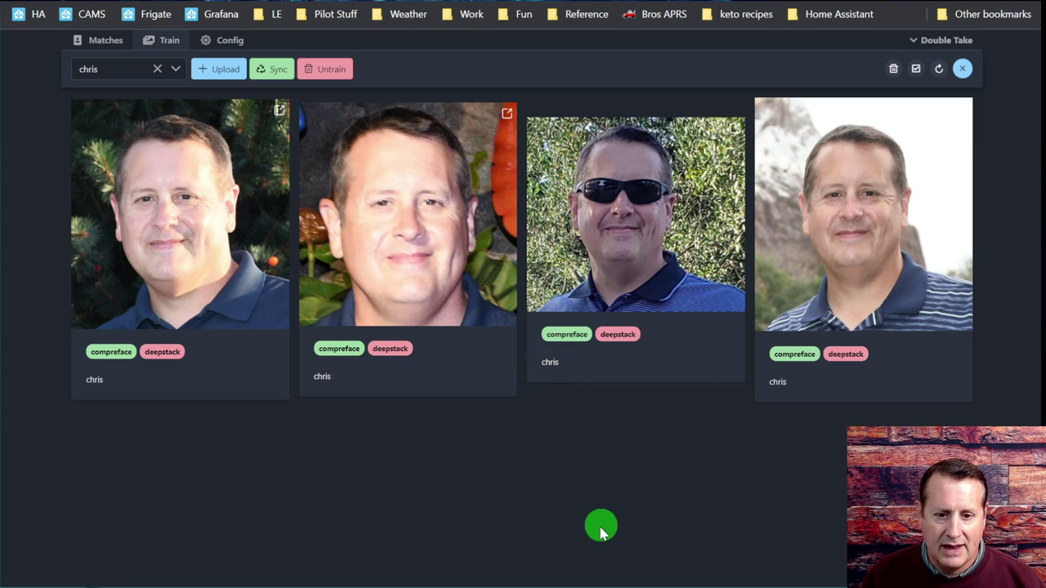
Open Double Take's Matches page, showing 4 chris results from testcam.
left_click(106, 40)
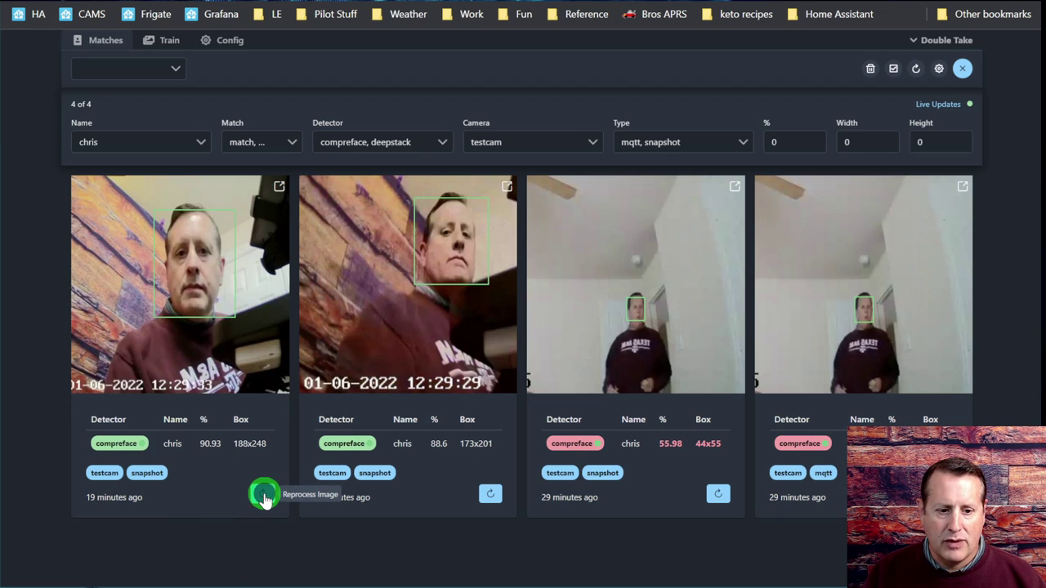
Reprocess the first chris match to raise its CompreFace confidence to 99.05%, and toggle live updates and filters.
left_click(263, 496)
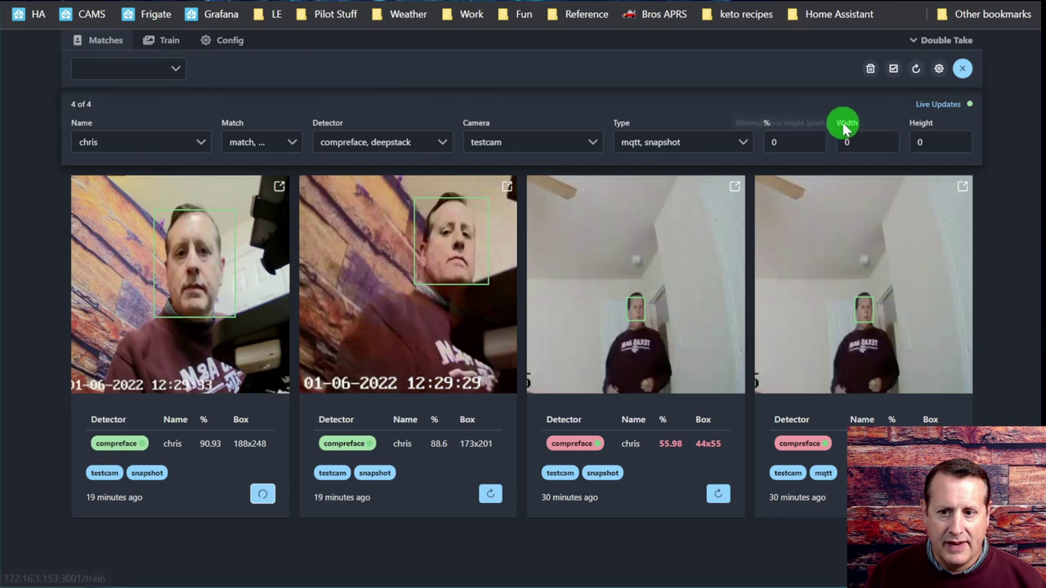
left_click(954, 110)
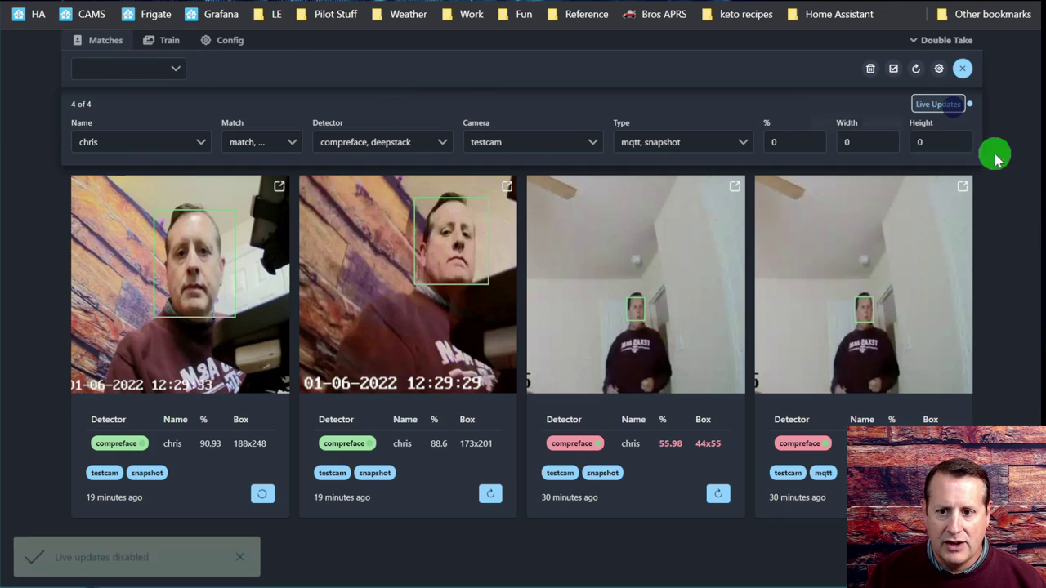
left_click(940, 105)
left_click(939, 69)
left_click(939, 69)
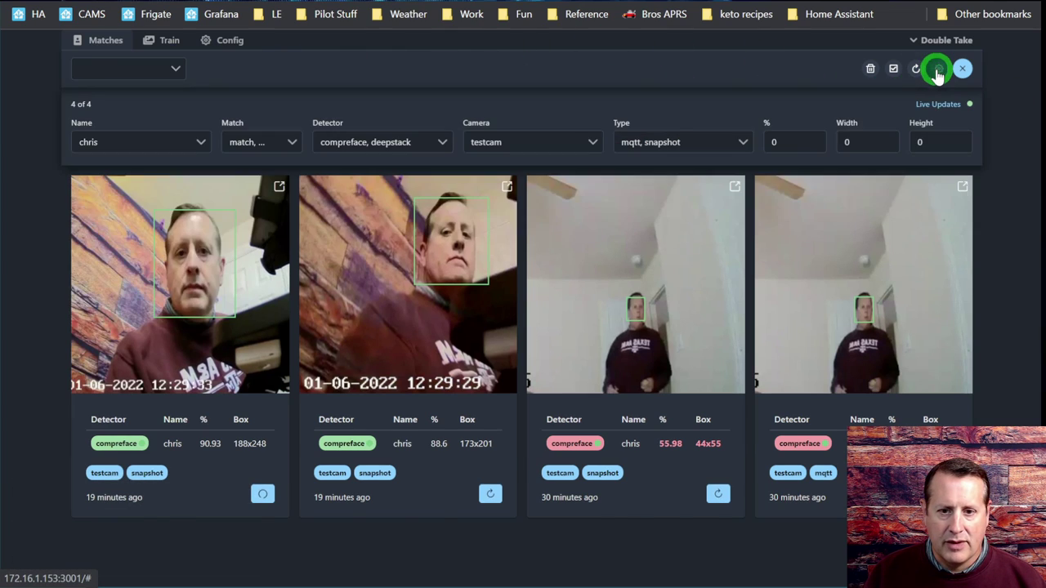
Review the Name, Match, Detector, Camera and Event type filter options on the Matches page.
left_click(90, 162)
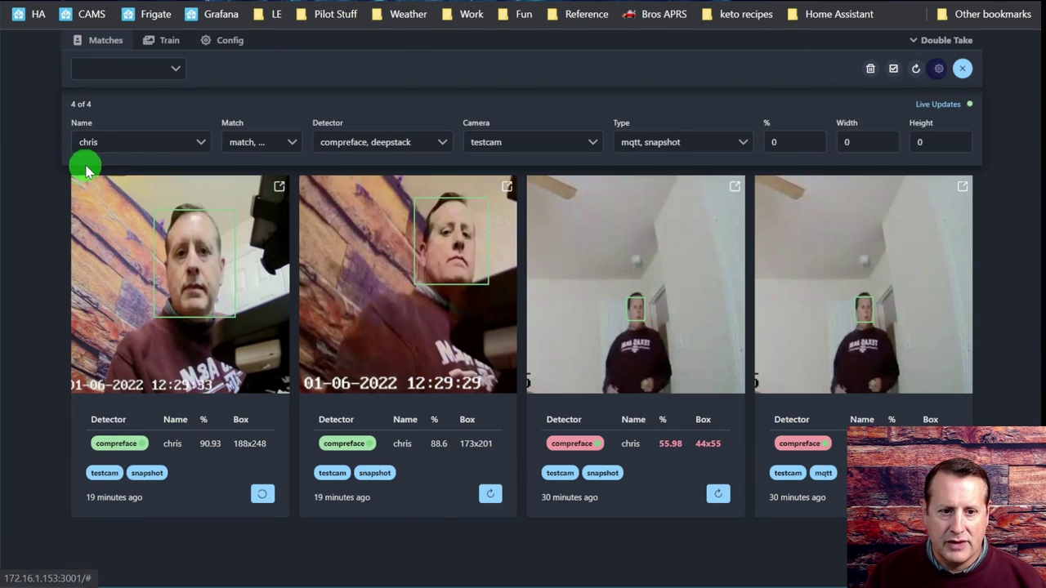
left_click(182, 144)
left_click(181, 144)
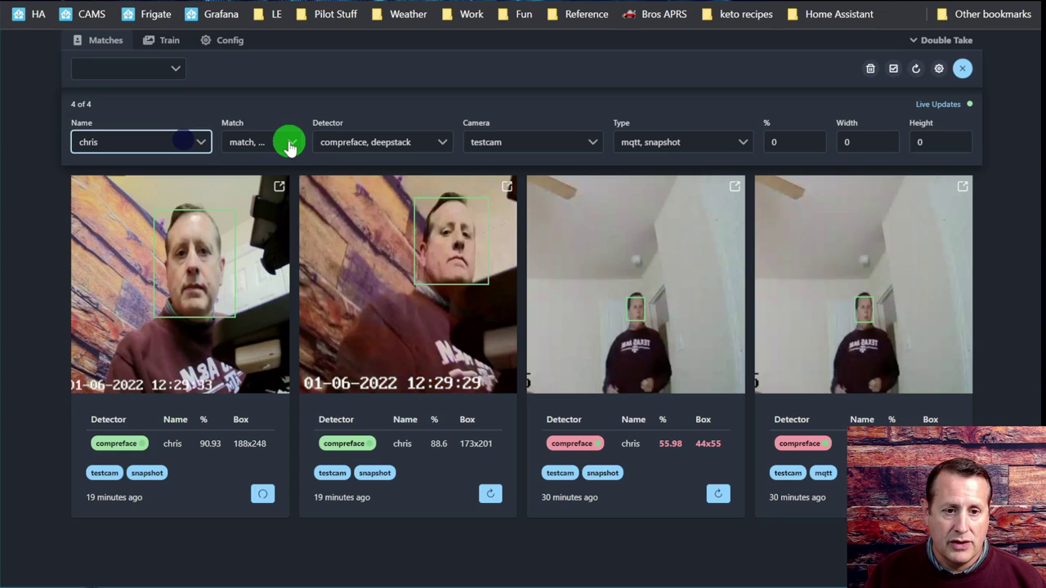
left_click(282, 142)
left_click(282, 142)
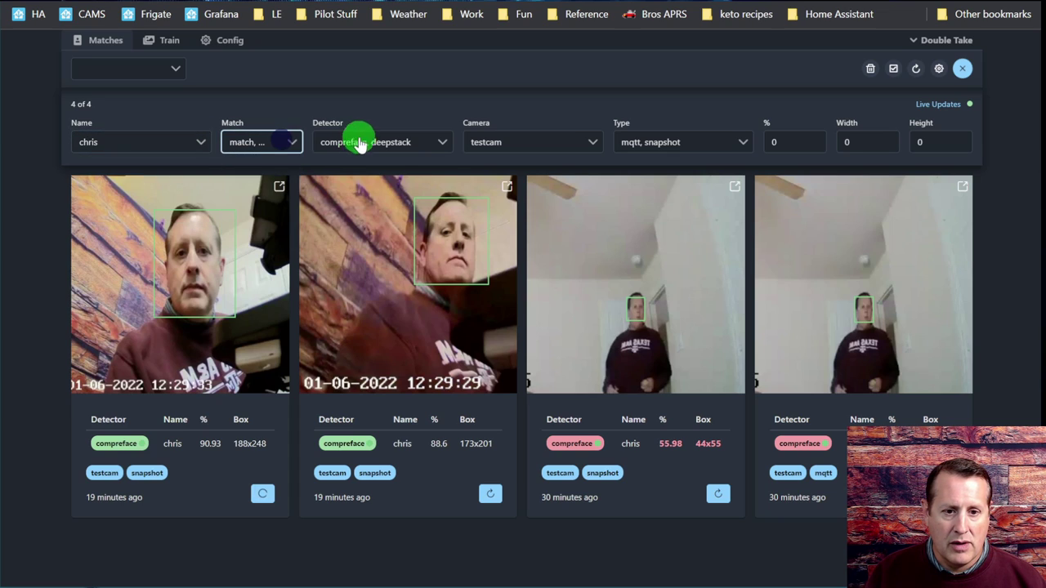
left_click(400, 143)
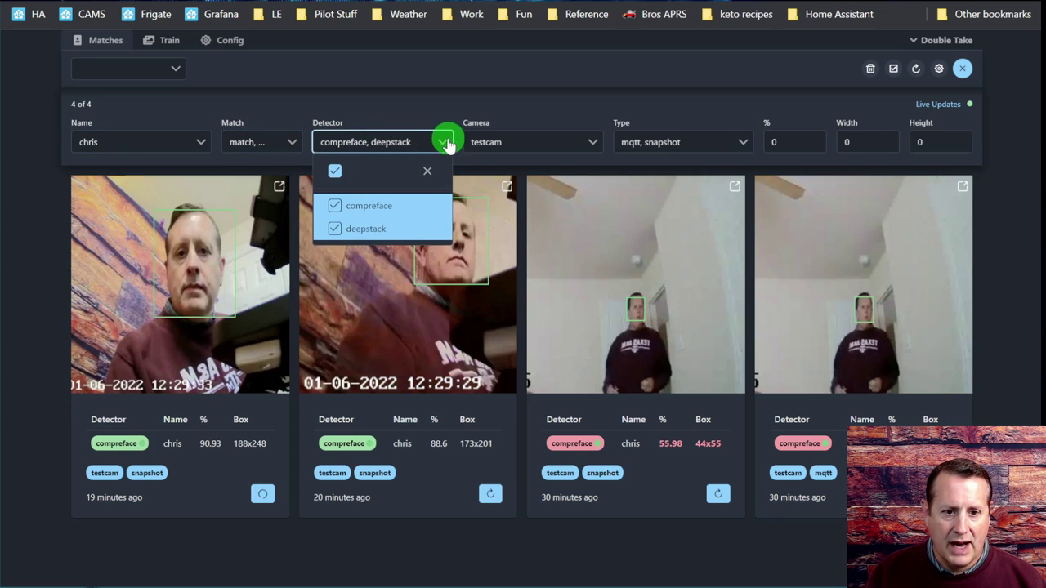
left_click(432, 142)
left_click(532, 142)
left_click(532, 142)
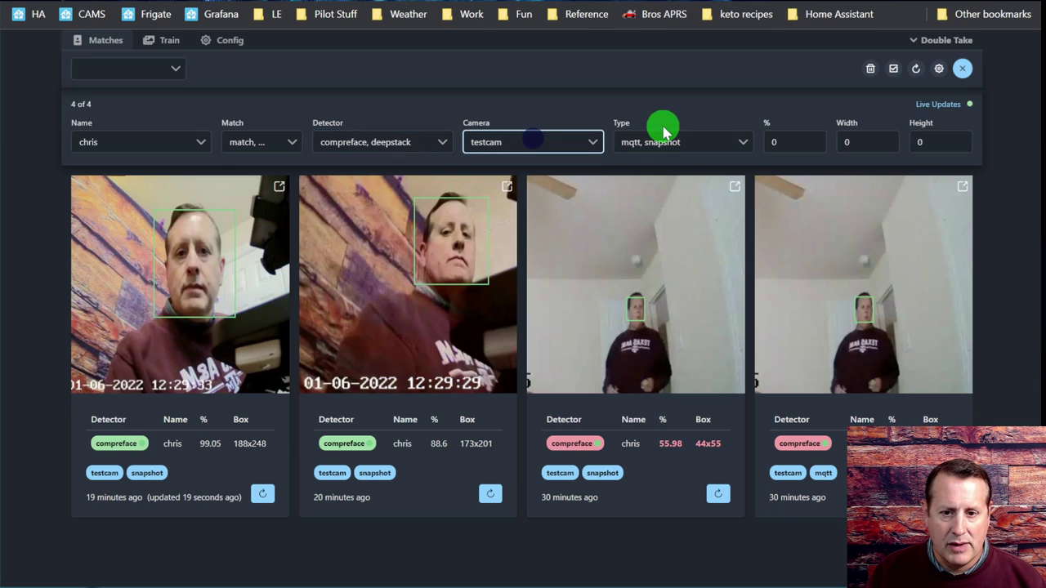
left_click(689, 142)
left_click(689, 143)
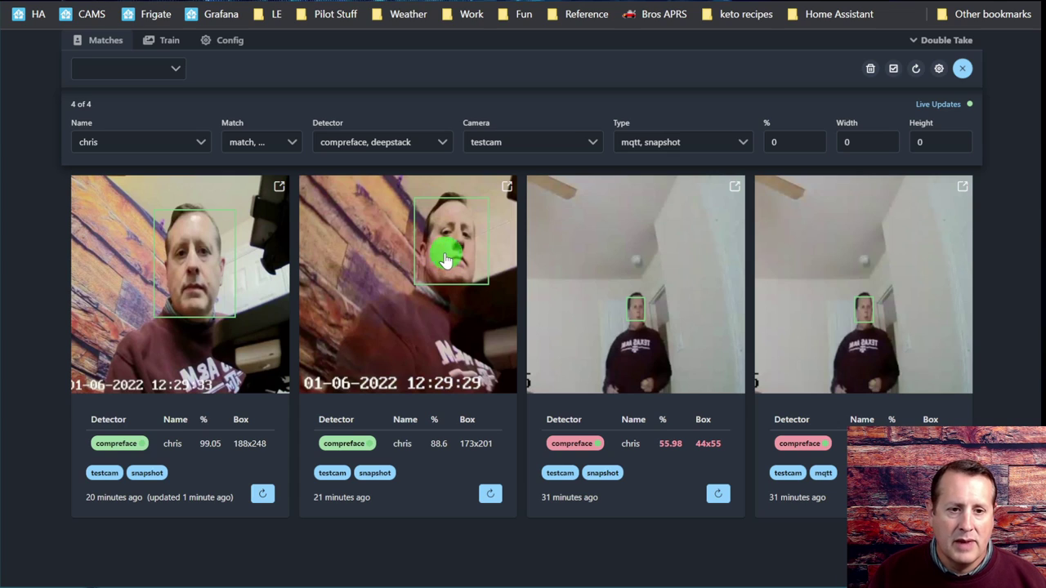
Open the config.yml editor and scroll through its MQTT, Frigate, detector and Gotify settings.
left_click(229, 43)
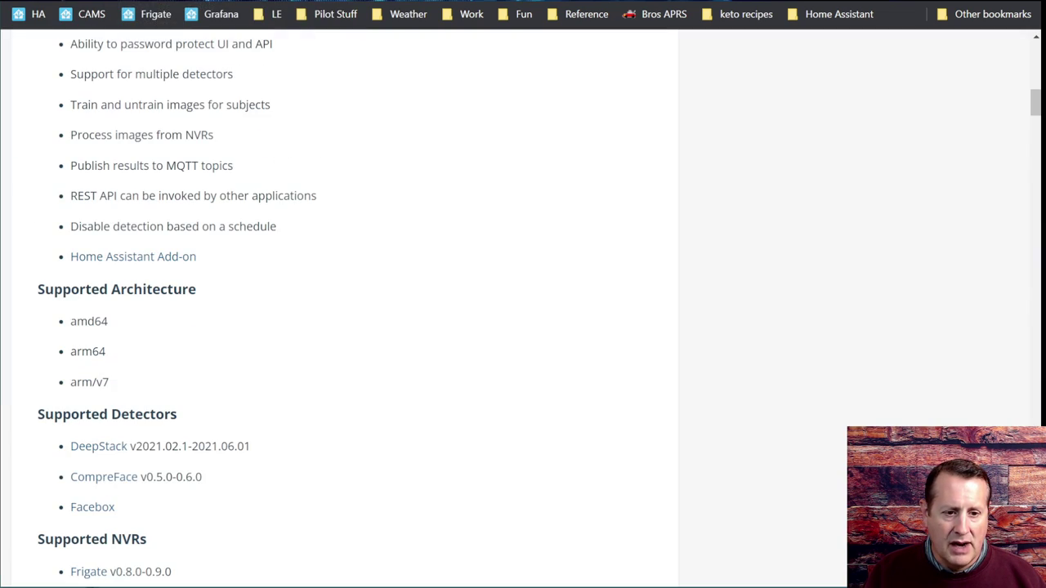
scroll(234, 392, "down", 15)
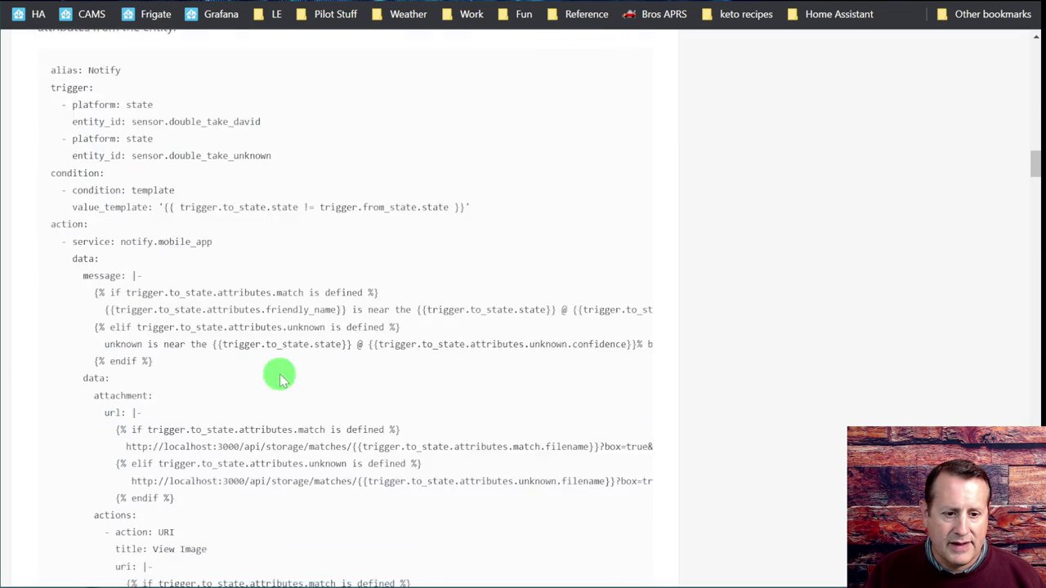
Read the README's detect and frigate configuration options, then return to the Double Take config editor.
scroll(280, 373, "up", 10)
scroll(270, 348, "down", 5)
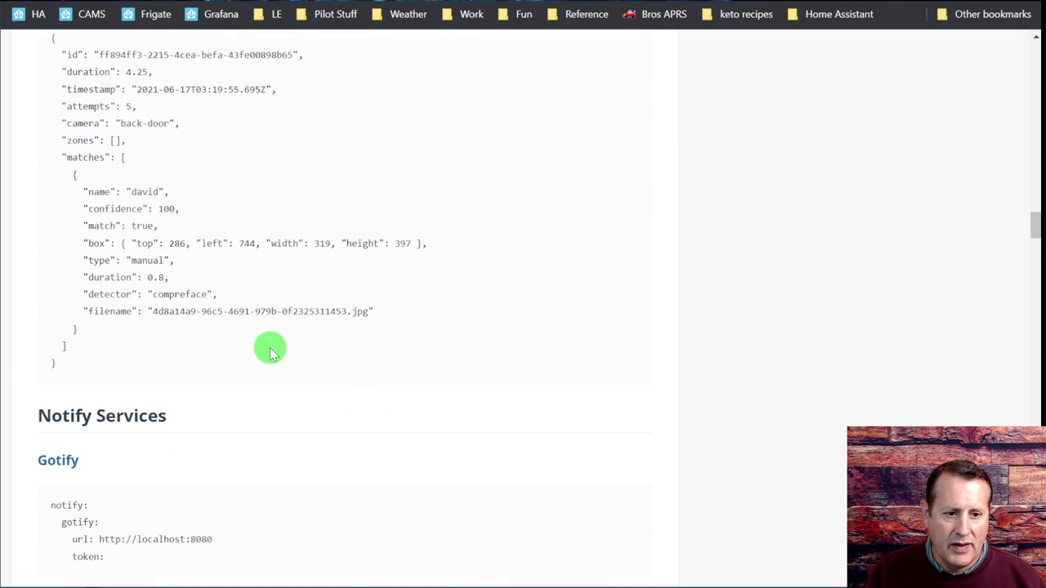
scroll(271, 349, "down", 20)
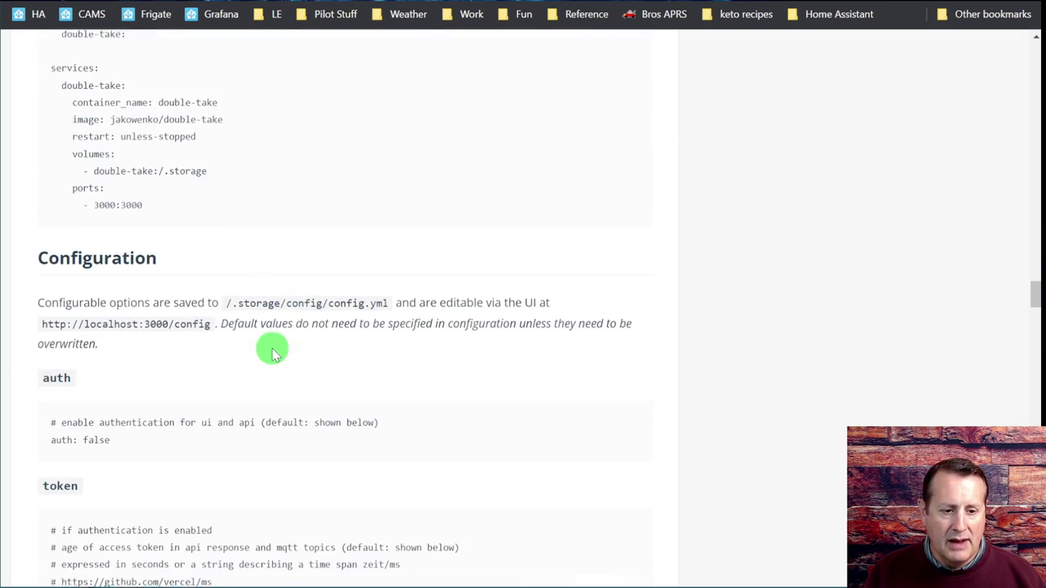
scroll(272, 350, "down", 15)
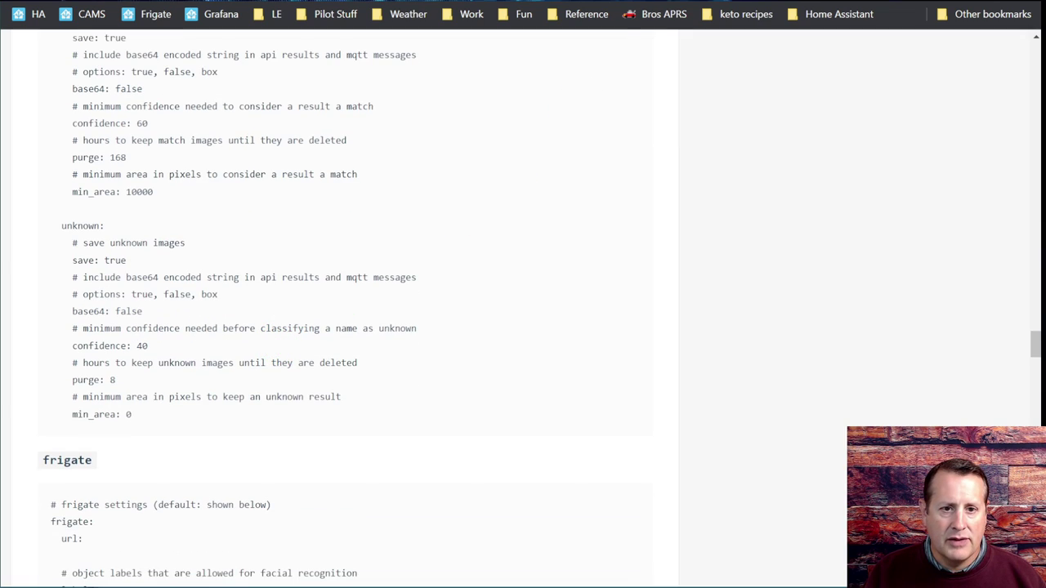
left_click(392, 4)
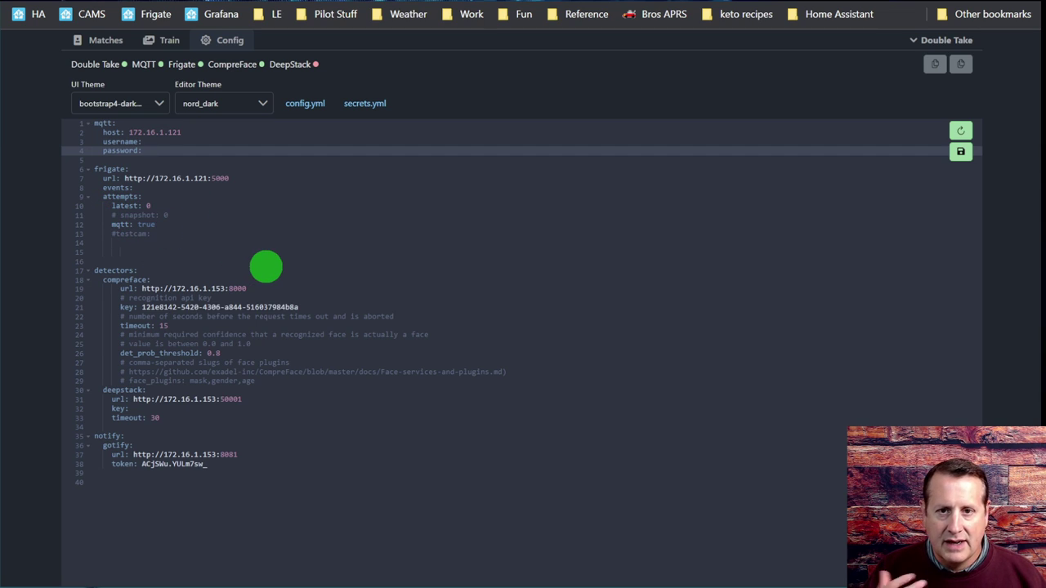
Find the per-camera events settings in the docs and highlight the default mqtt: false, then return to Double Take.
left_click(146, 2)
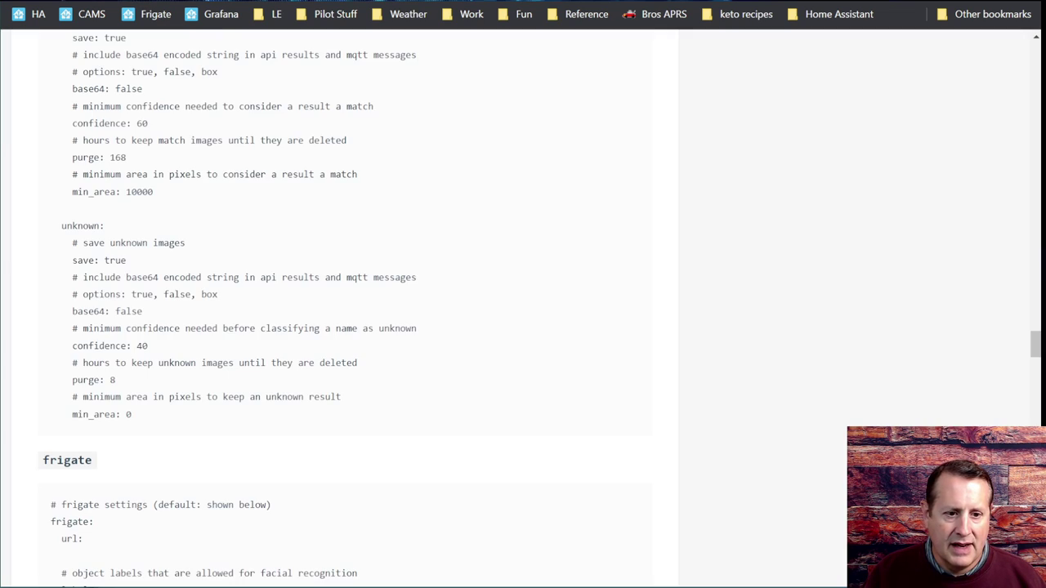
scroll(220, 334, "down", 20)
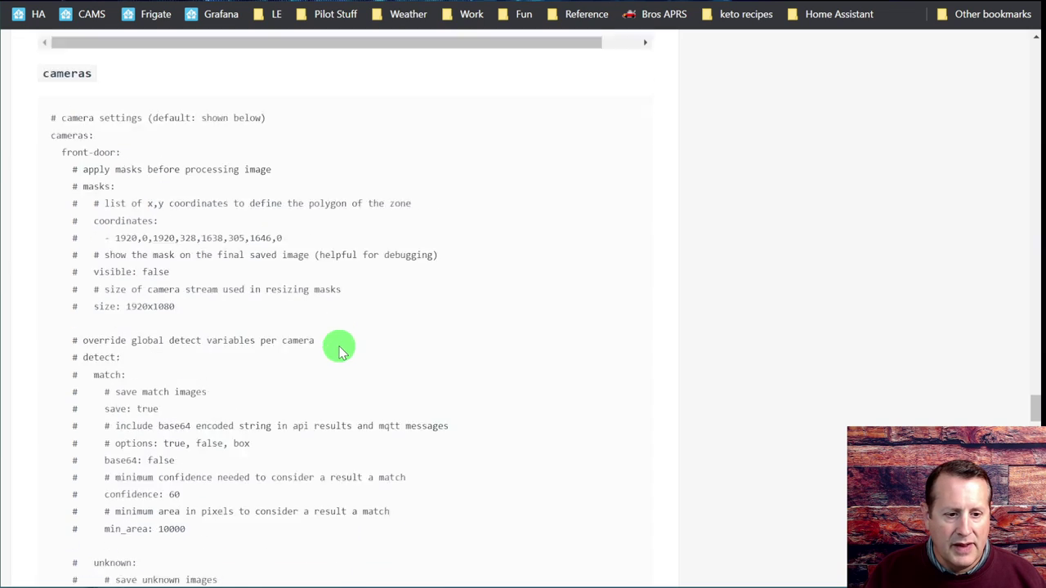
scroll(345, 343, "up", 15)
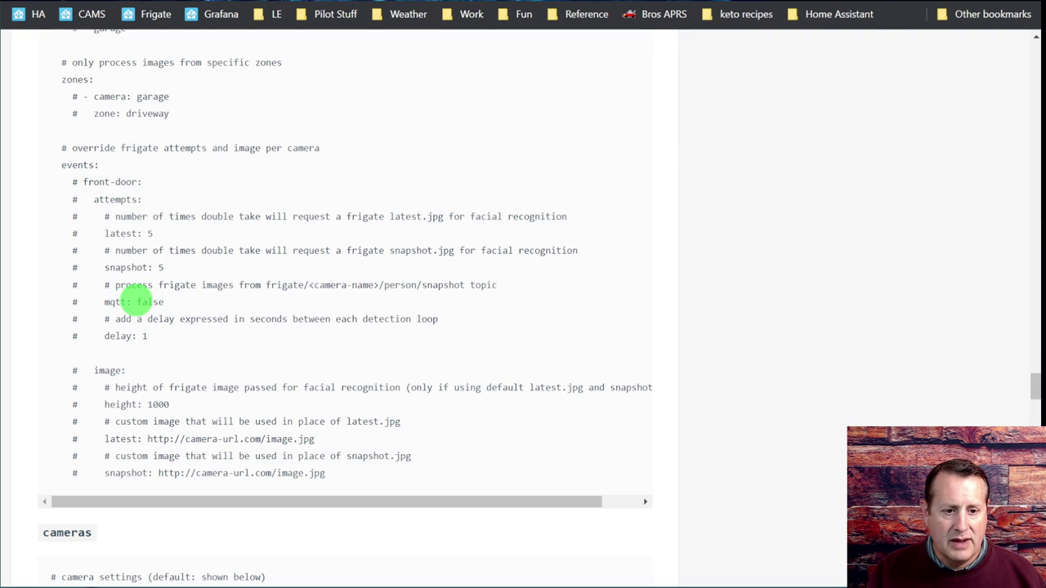
left_click_drag(135, 301, 163, 301)
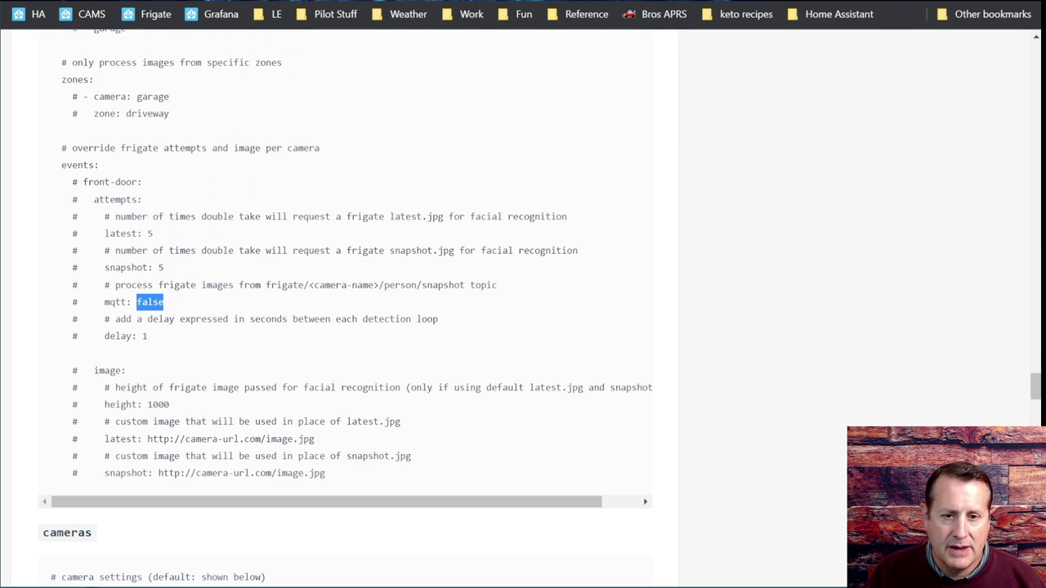
key("ctrl+Tab")
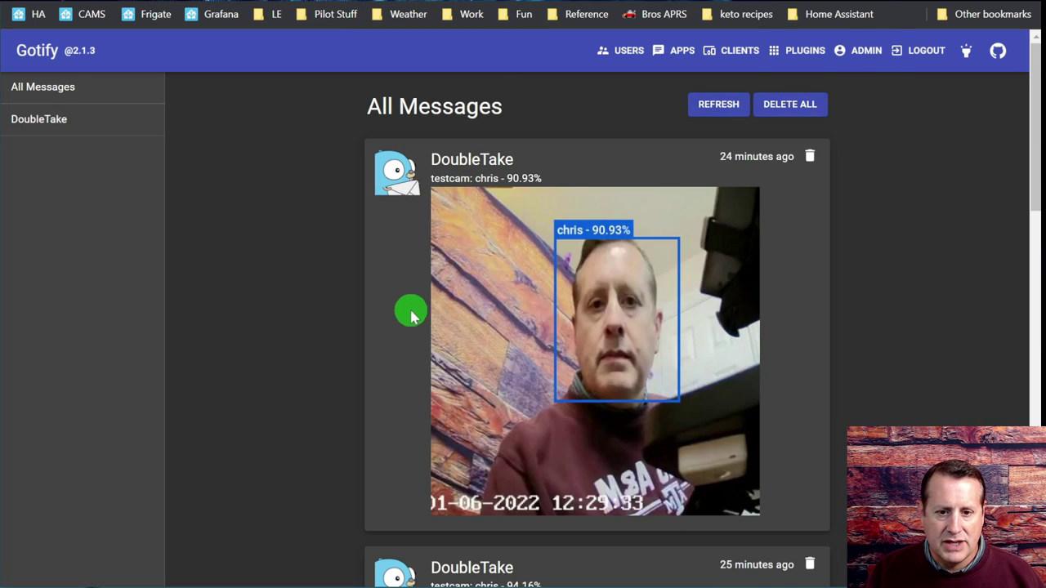
Review the DoubleTake chris 90.93% testcam notification in Gotify, then return to the Double Take config.
scroll(412, 310, "down", 8)
scroll(299, 331, "up", 20)
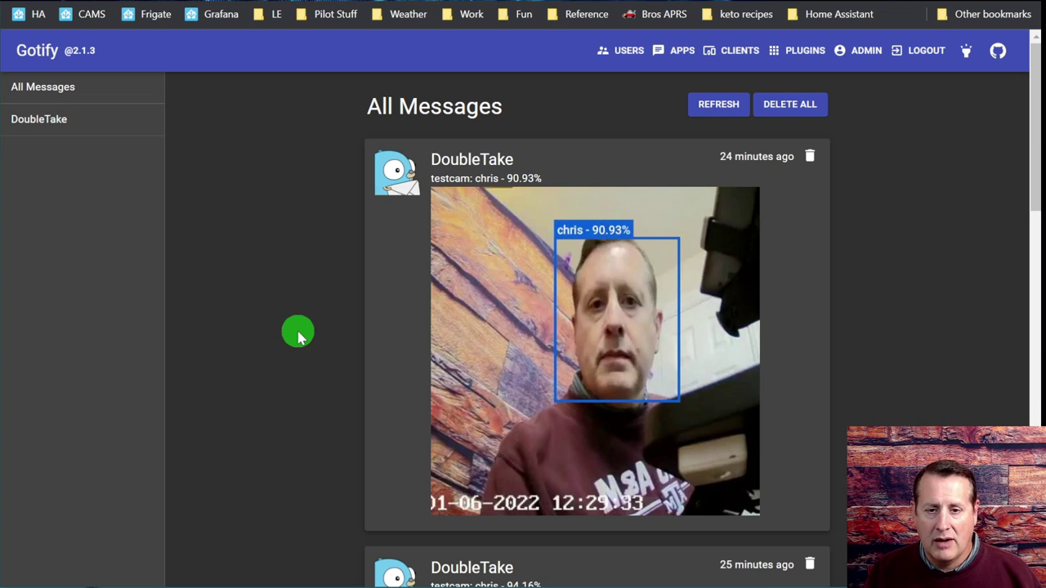
left_click(572, 1)
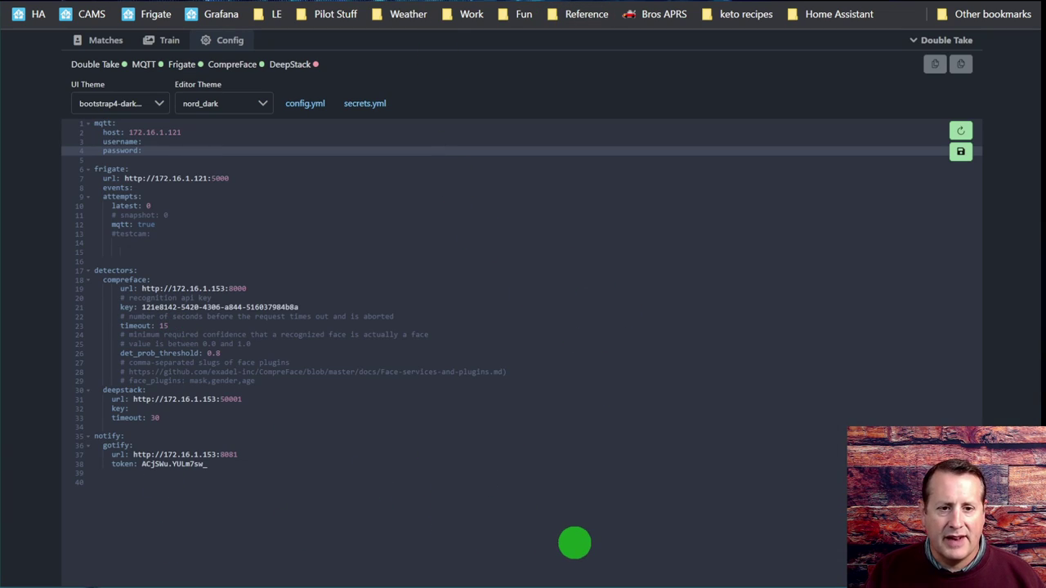
left_click(365, 105)
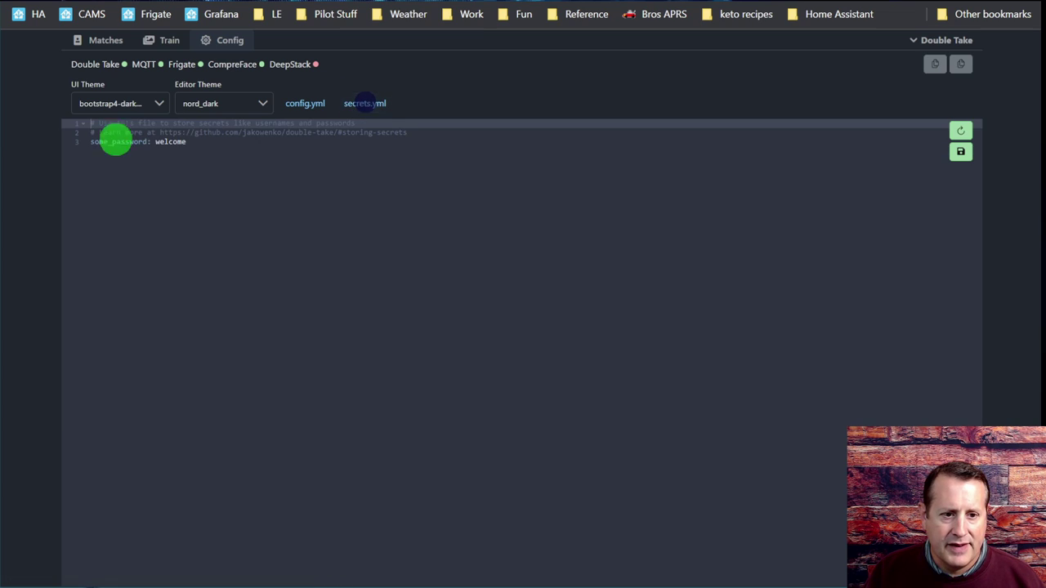
left_click(303, 104)
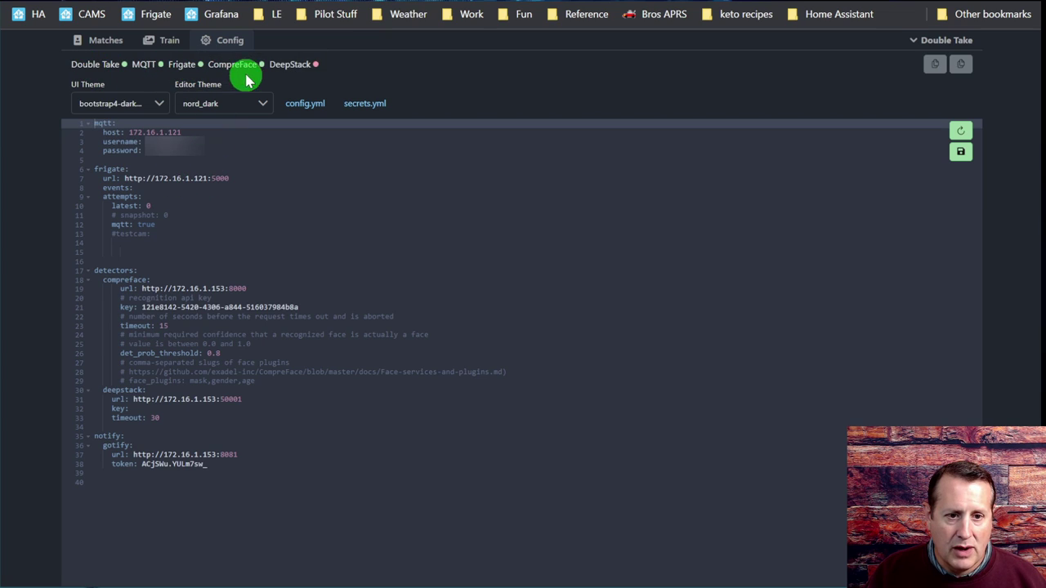
Read the DeepStack (30000 ms timeout) and CompreFace status tooltips, then go to the Matches page.
mouse_move(292, 67)
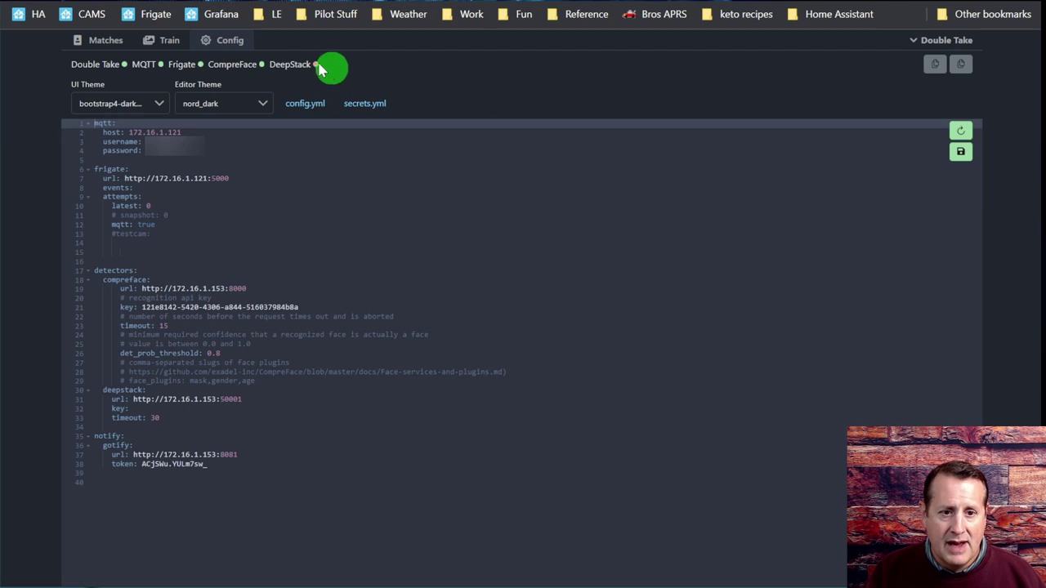
mouse_move(256, 67)
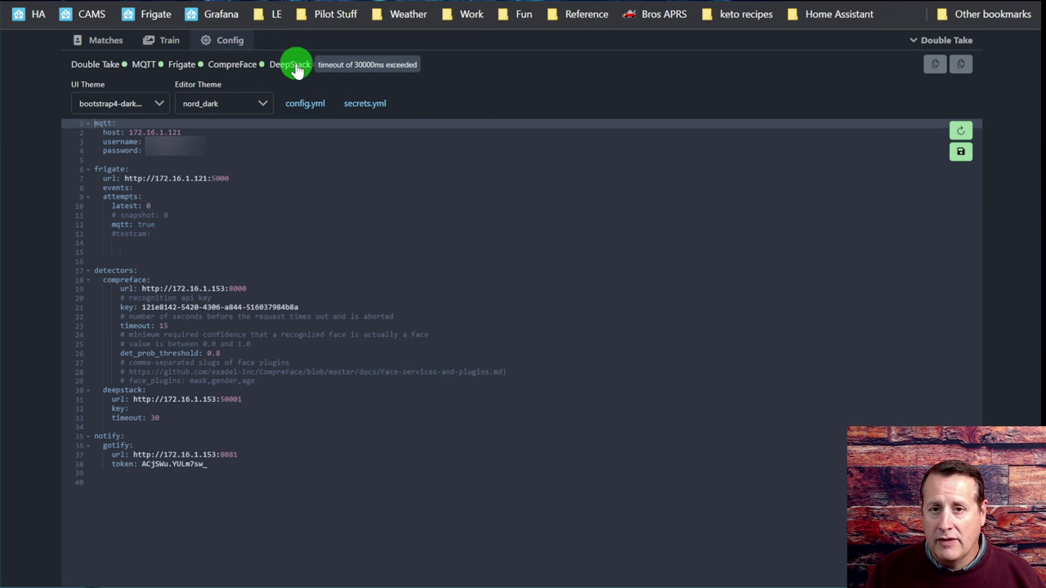
left_click(104, 40)
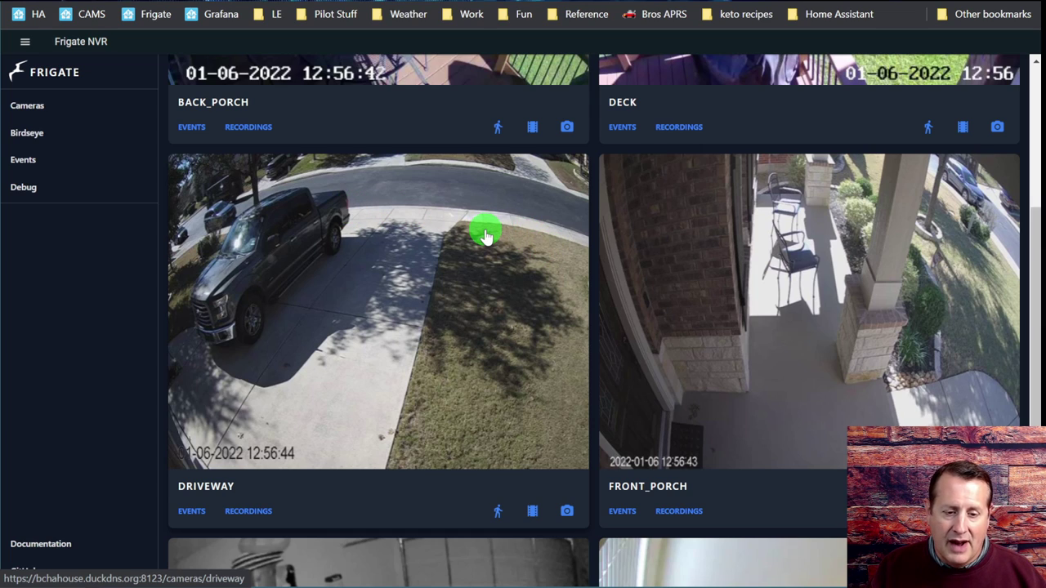
scroll(432, 236, "up", 1)
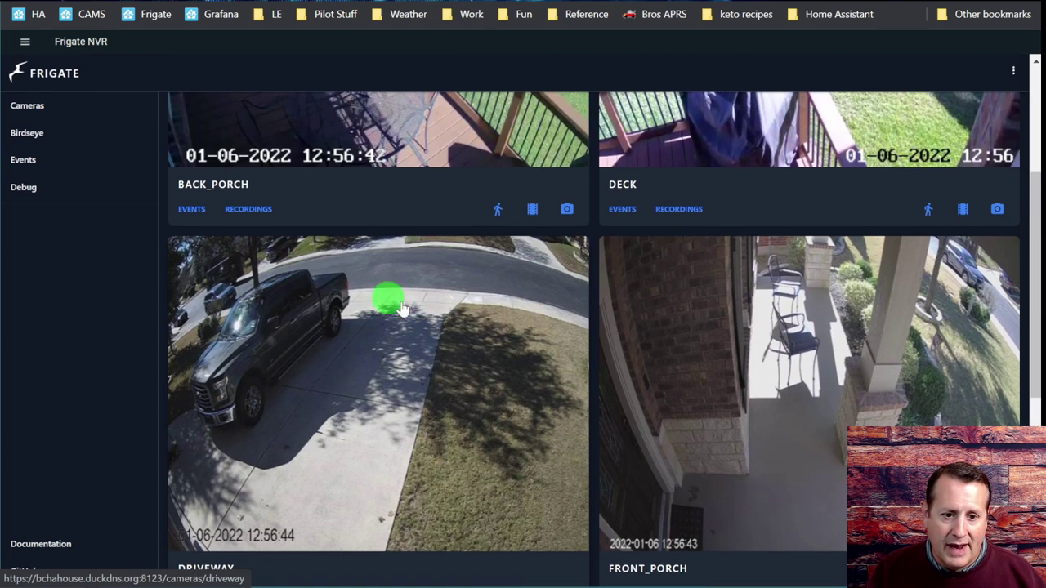
scroll(390, 311, "down", 2)
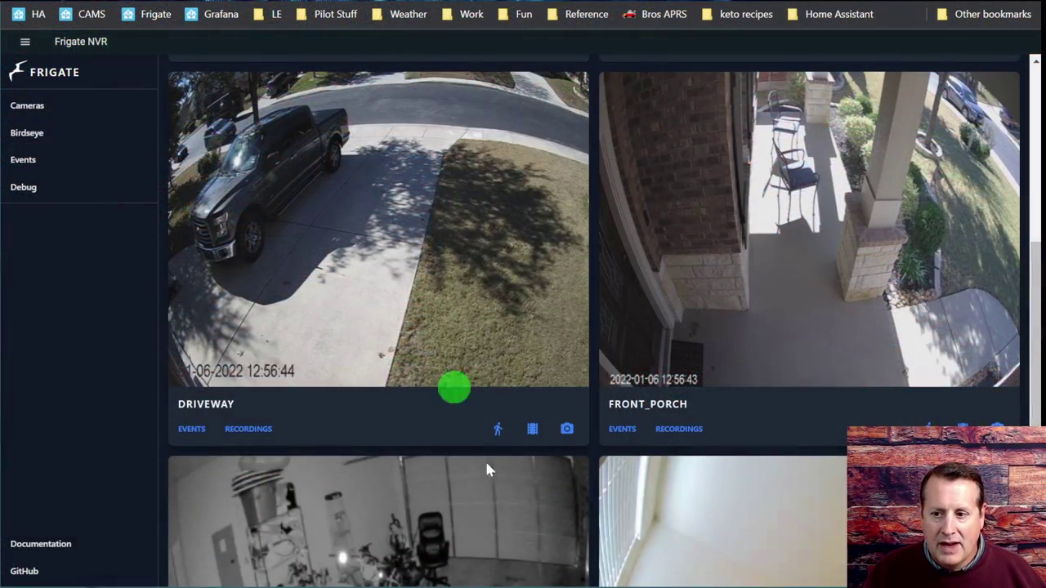
scroll(556, 351, "down", 2)
scroll(653, 367, "up", 4)
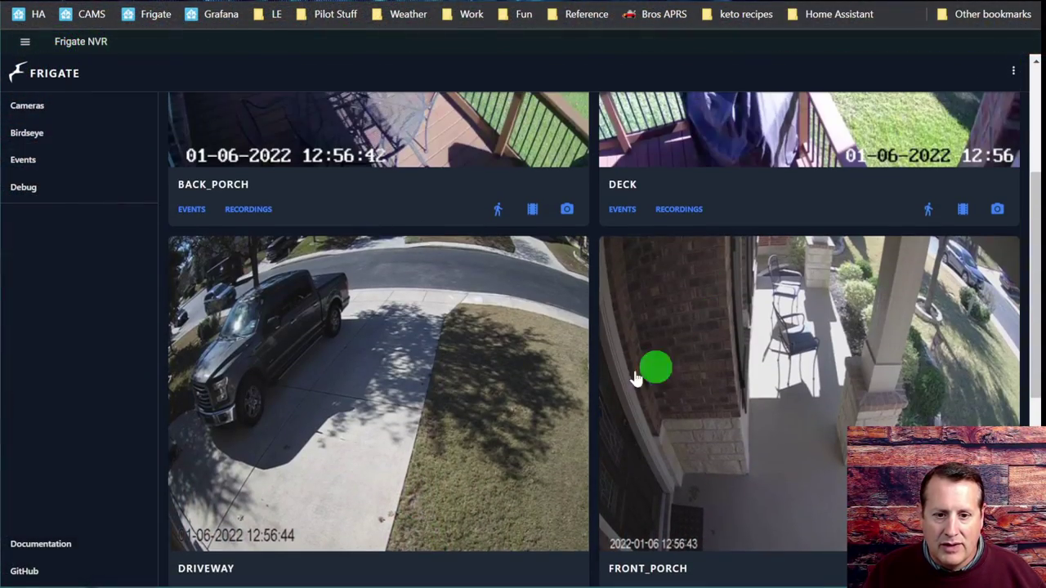
scroll(519, 413, "up", 3)
scroll(523, 257, "down", 4)
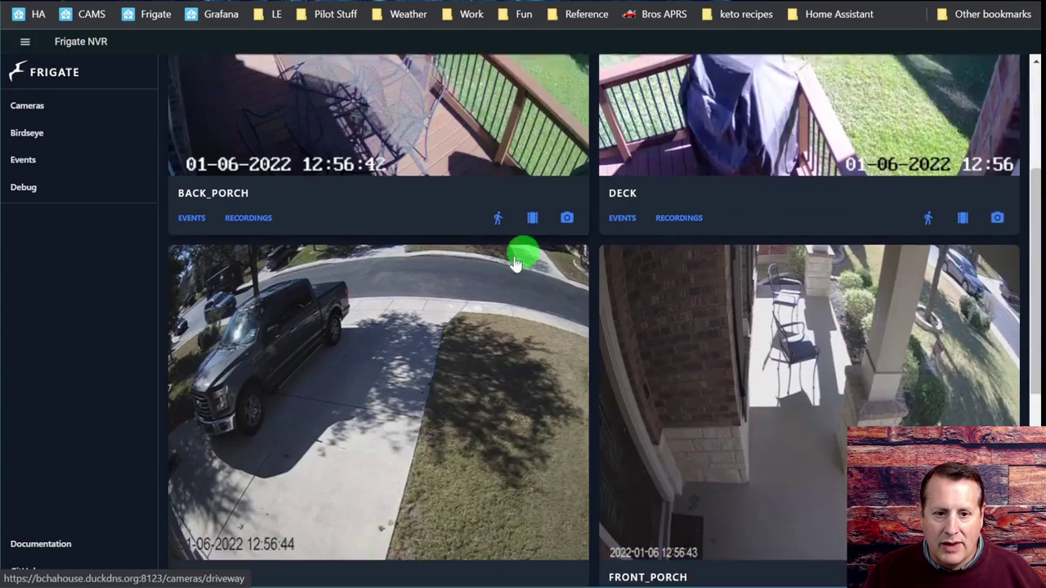